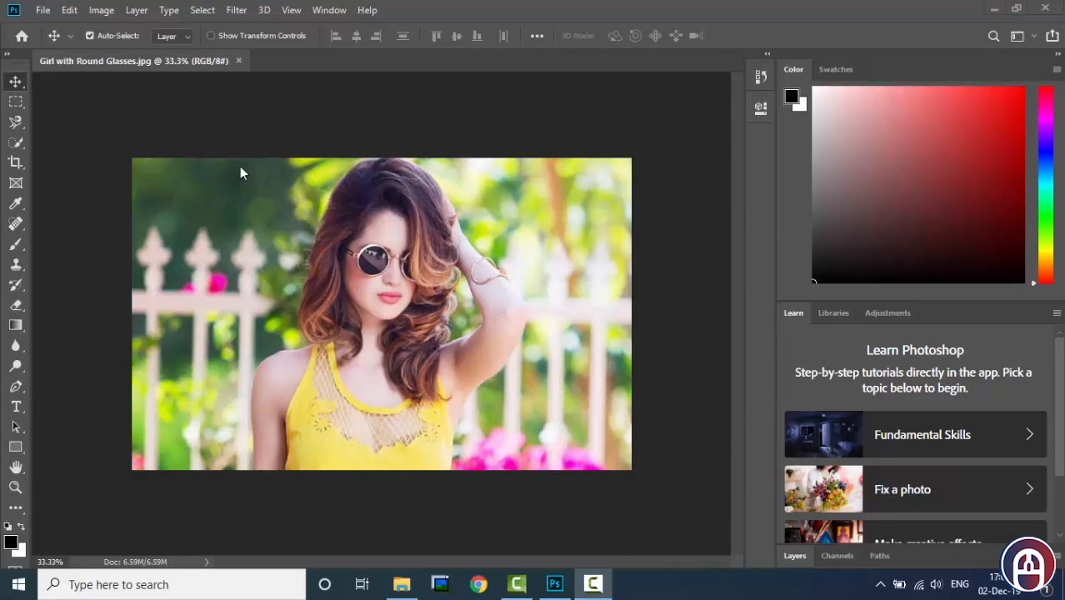
Step: Apply a Gaussian Blur with a 9.4-pixel radius to the photo and undo it
{"action": "left_click", "coordinate": [237, 11]}
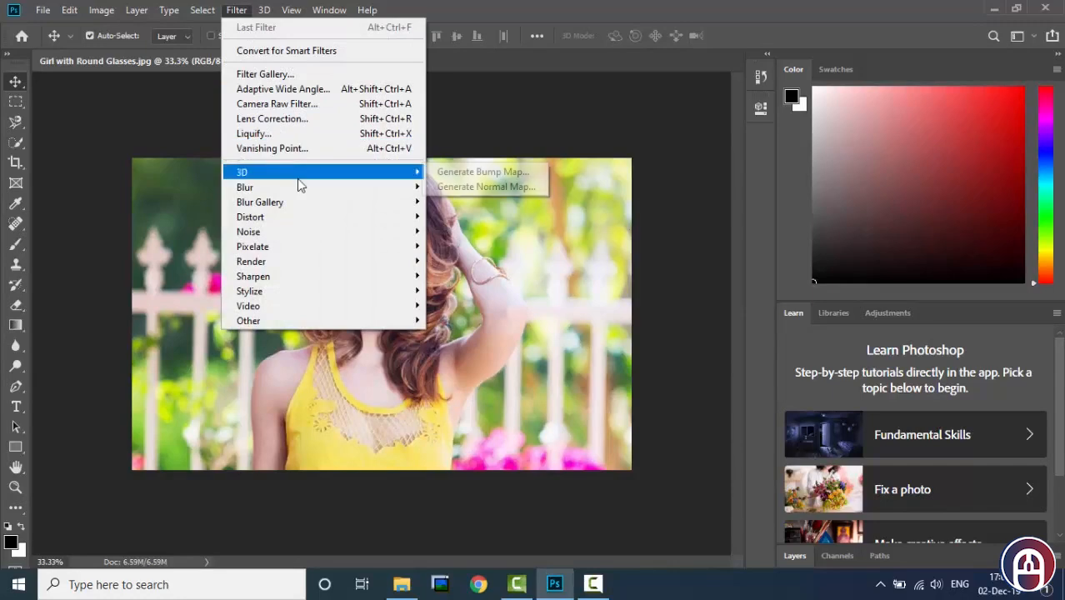
{"action": "mouse_move", "coordinate": [335, 192]}
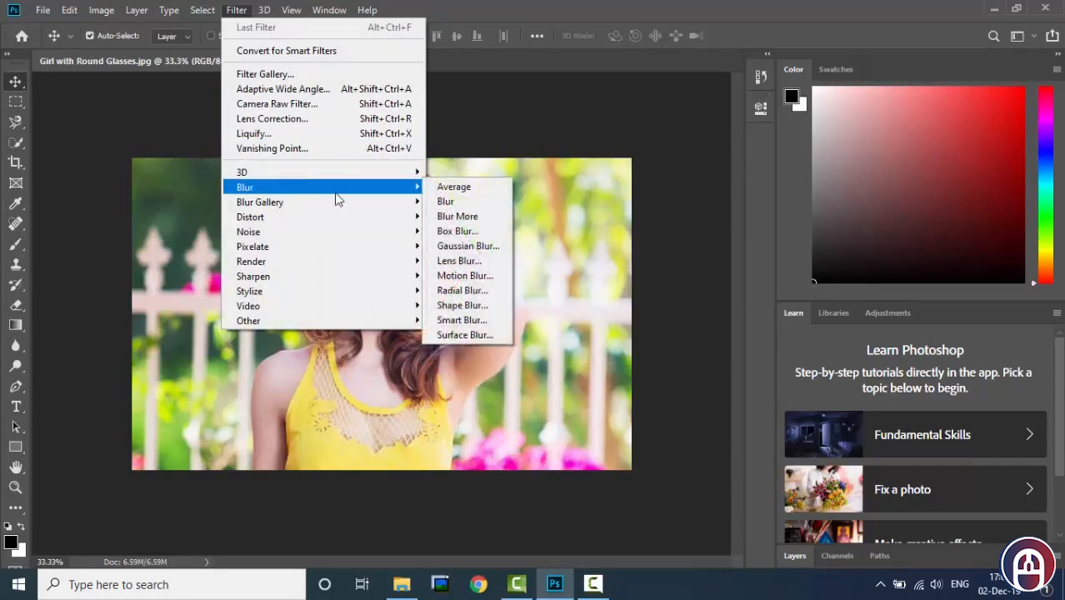
{"action": "left_click", "coordinate": [469, 247]}
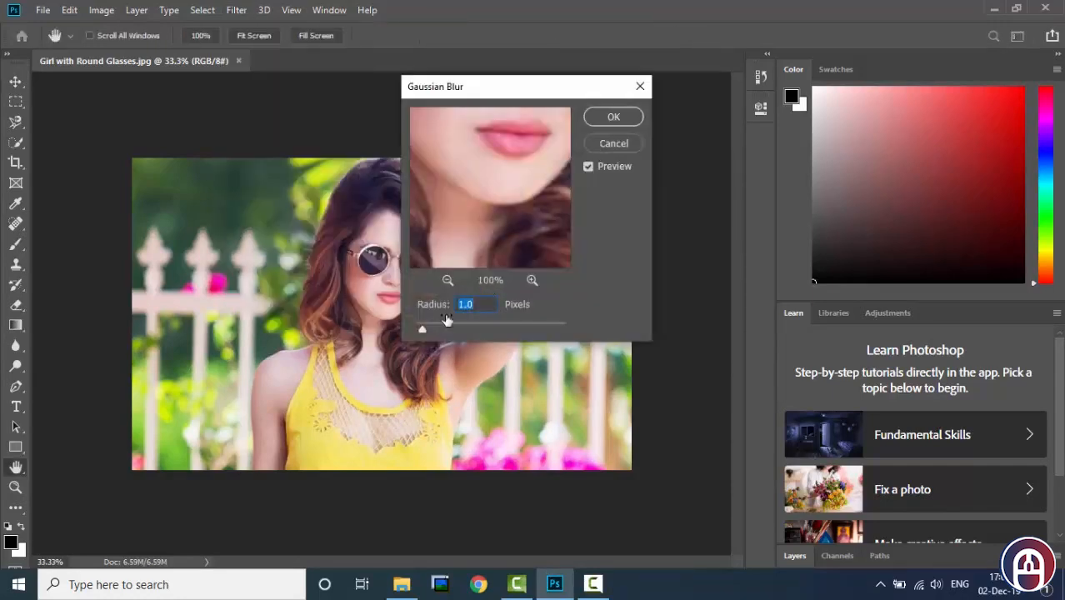
{"action": "left_click_drag", "start_coordinate": [422, 329], "coordinate": [471, 326]}
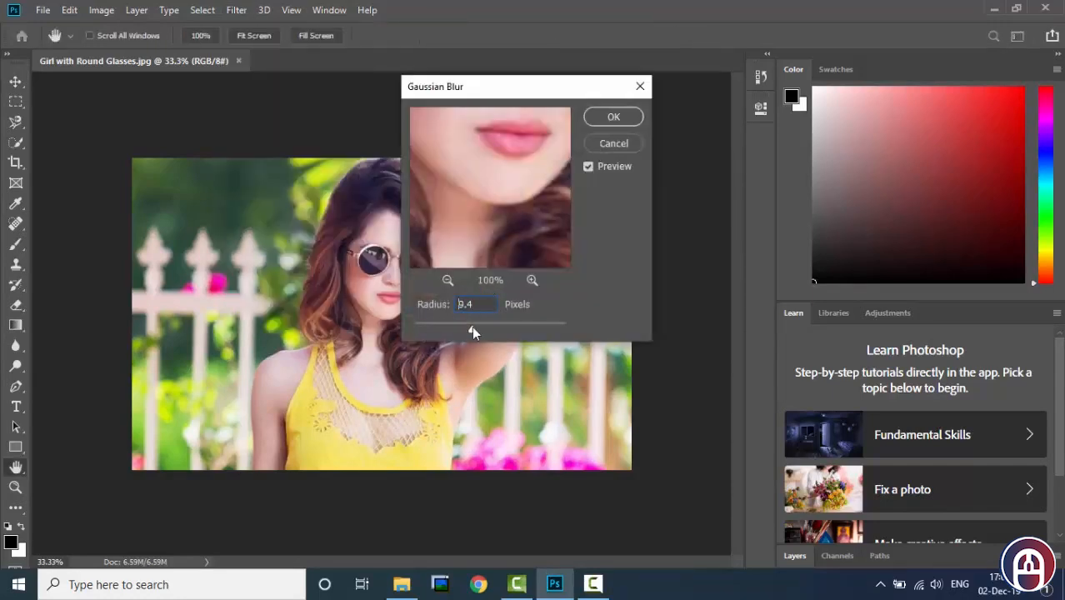
{"action": "left_click", "coordinate": [612, 118]}
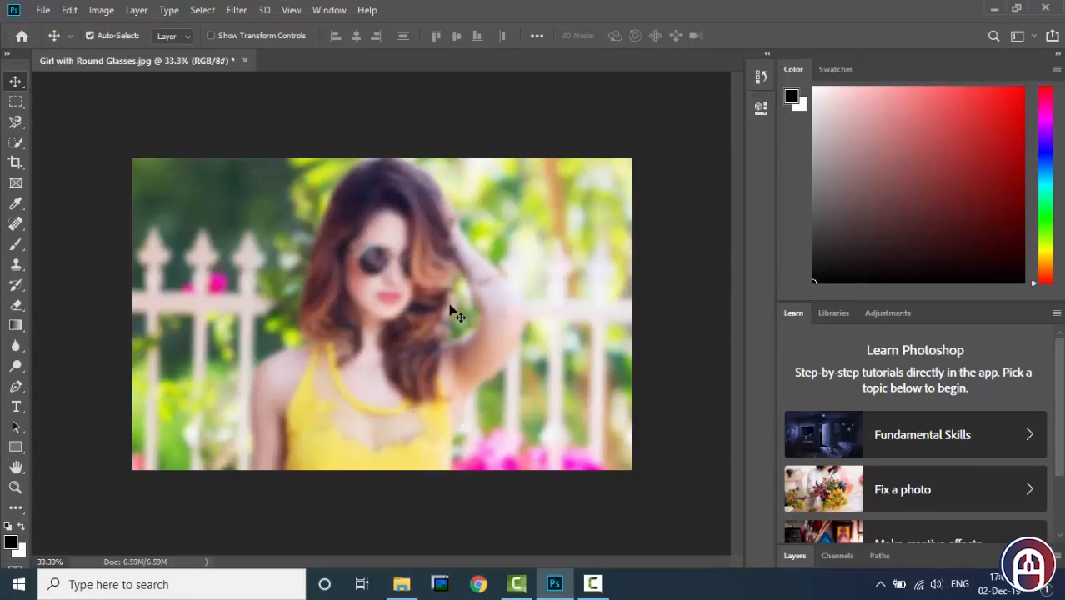
{"action": "left_click", "coordinate": [71, 12]}
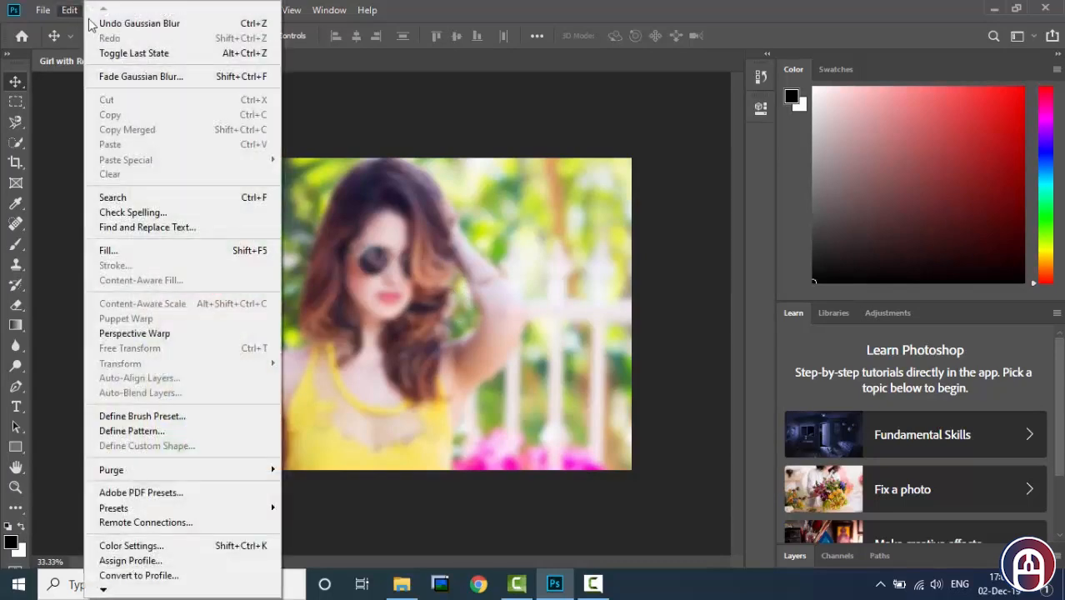
{"action": "left_click", "coordinate": [139, 25]}
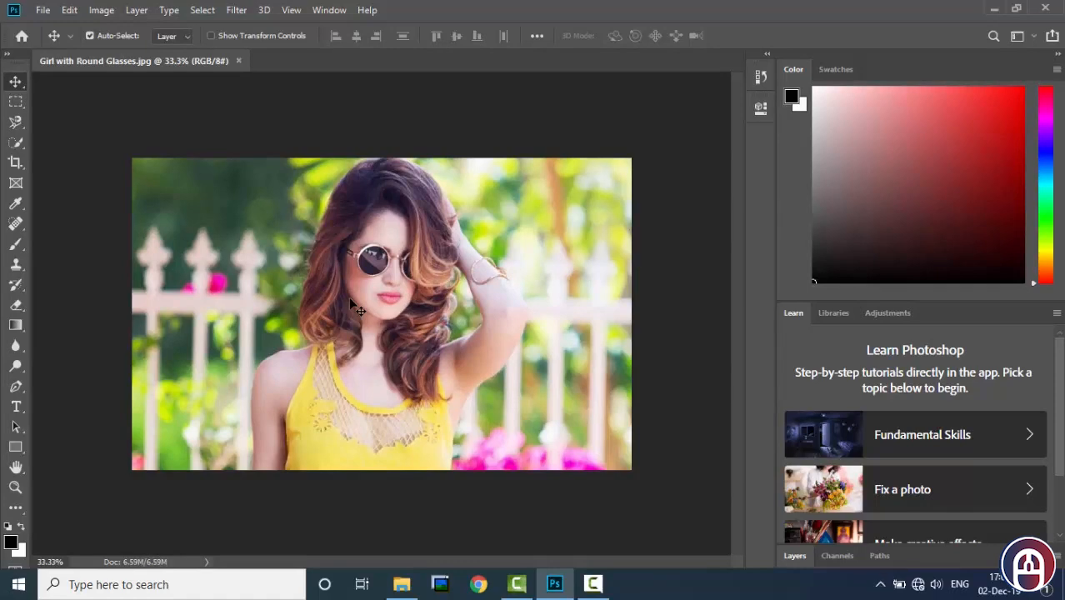
Step: Paint a loose black scribble over the woman's face with the Brush tool
{"action": "left_click", "coordinate": [15, 245]}
{"action": "mouse_move", "coordinate": [342, 221]}
{"action": "left_mouse_down"}
{"action": "mouse_move", "coordinate": [327, 309]}
{"action": "mouse_move", "coordinate": [490, 342]}
{"action": "left_mouse_up"}
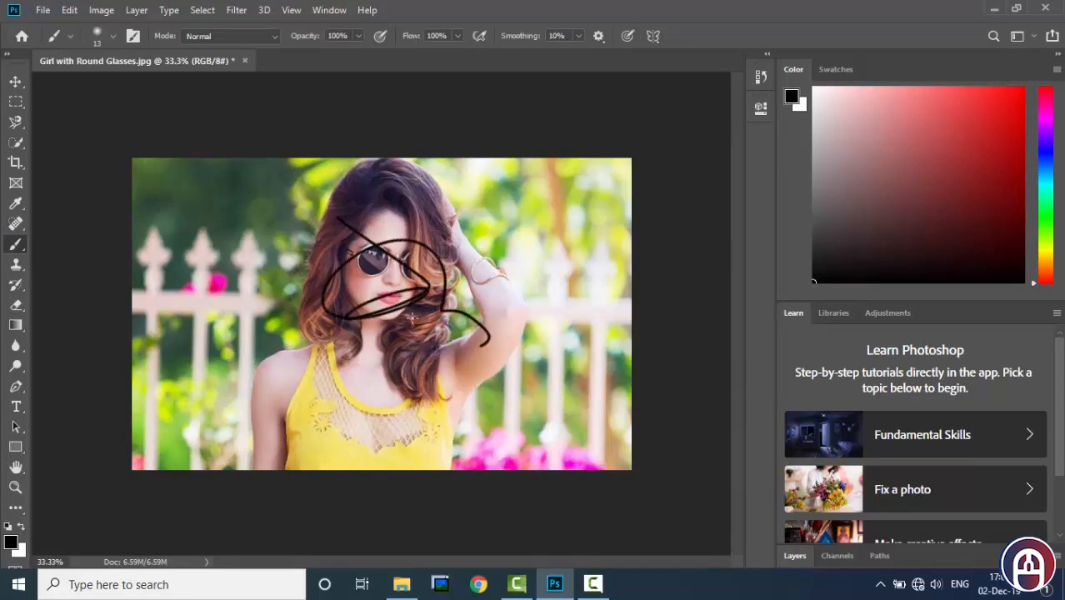
Step: Undo the brush stroke, redo it and undo it again
{"action": "key", "text": "ctrl+z"}
{"action": "key", "text": "ctrl+shift+z"}
{"action": "left_click", "coordinate": [70, 12]}
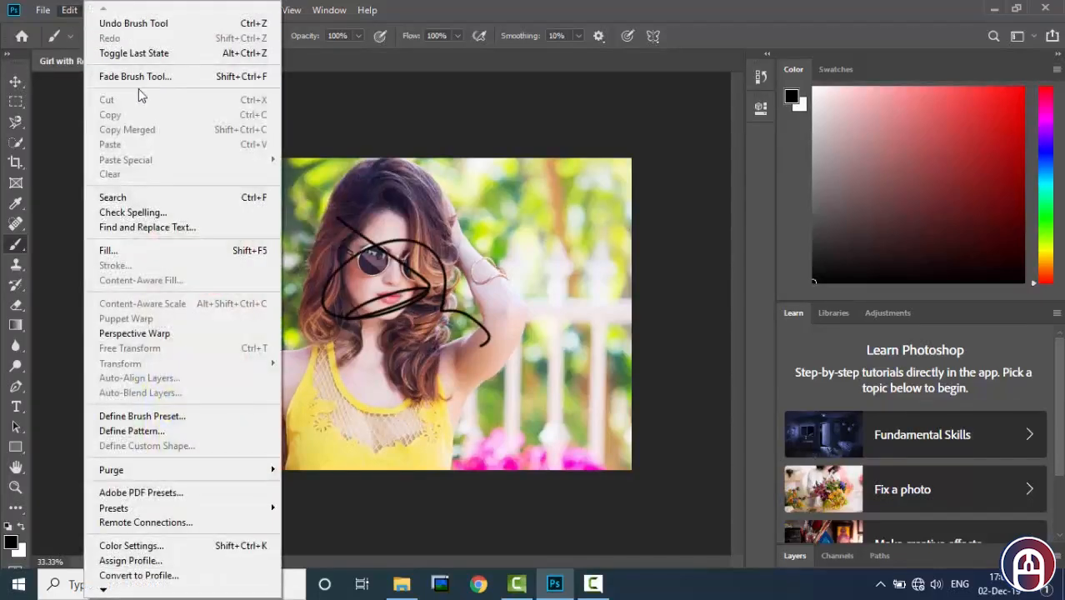
{"action": "left_click", "coordinate": [131, 24]}
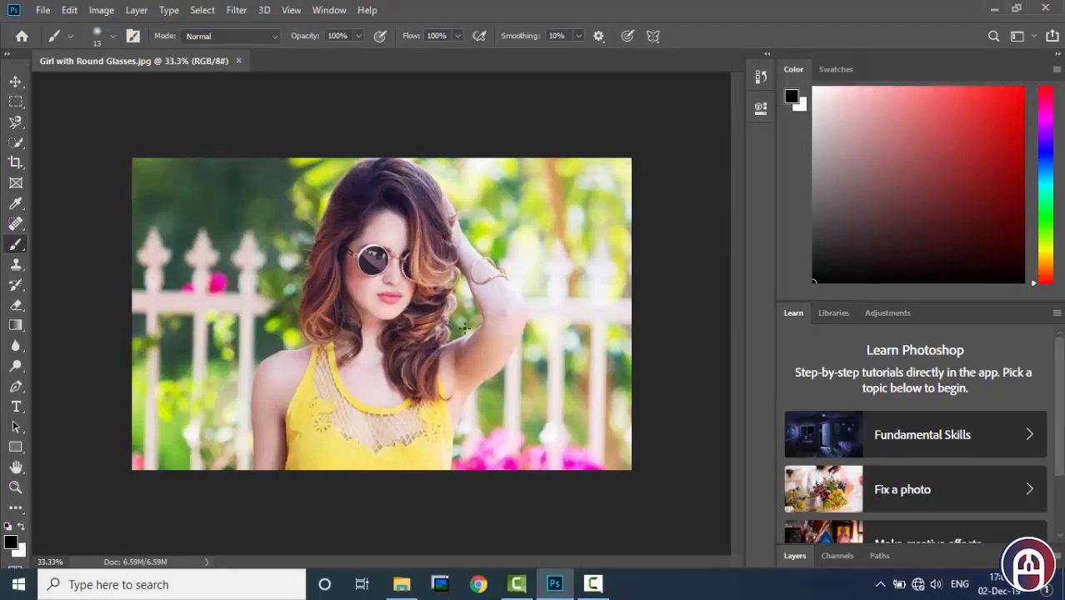
Step: Show the document history and switch between the original snapshot, Open and Brush Tool states, finishing on Open
{"action": "left_click", "coordinate": [760, 79]}
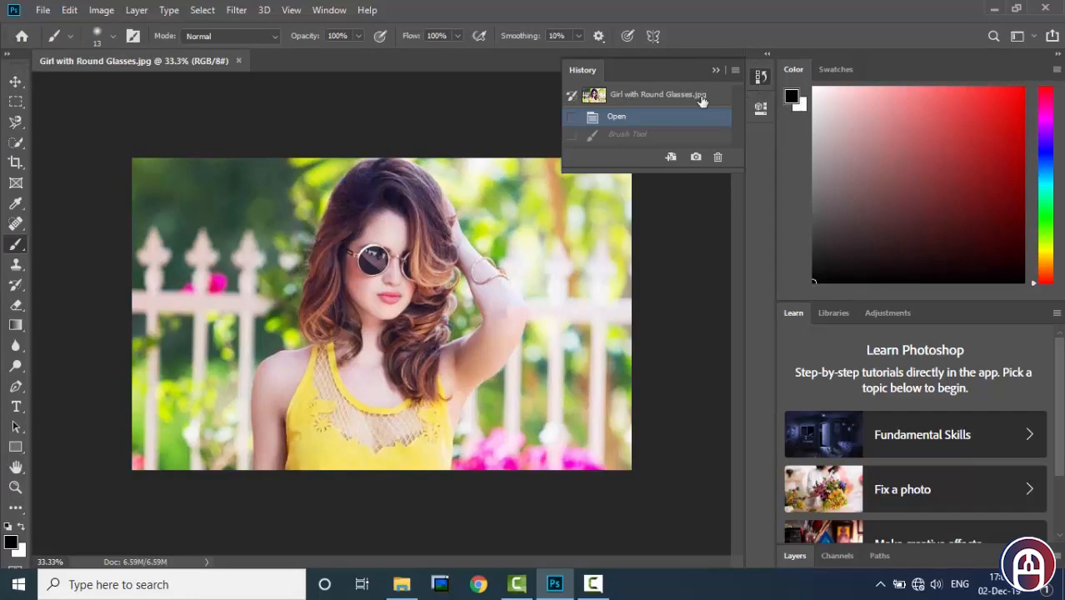
{"action": "left_click", "coordinate": [641, 98]}
{"action": "left_click", "coordinate": [631, 117]}
{"action": "left_click", "coordinate": [636, 102]}
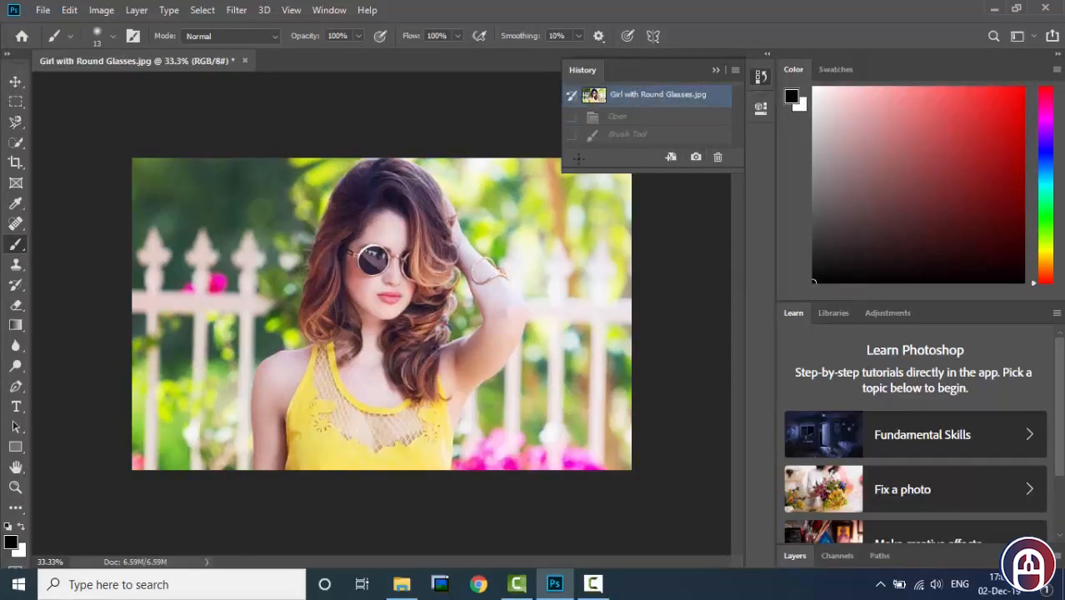
{"action": "left_click", "coordinate": [625, 136]}
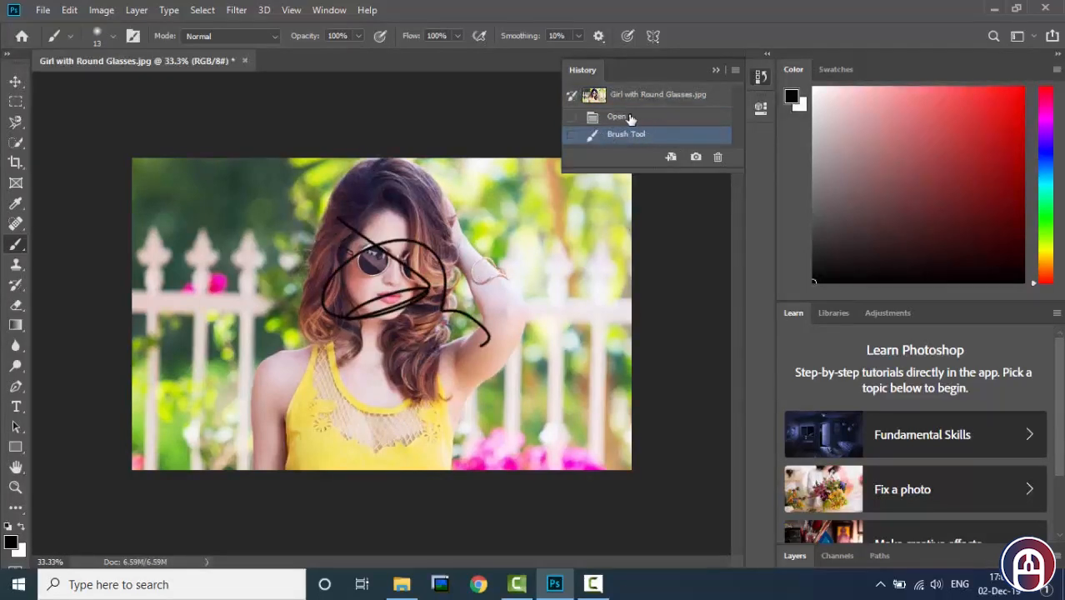
{"action": "left_click", "coordinate": [620, 117]}
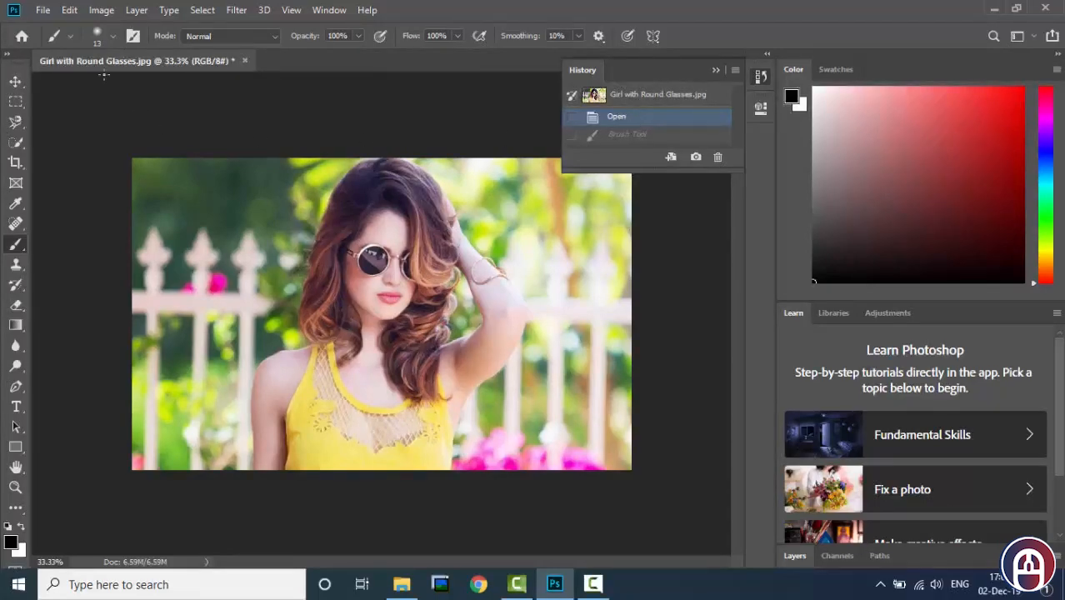
Step: Set the number of history states to 5 in the performance preferences
{"action": "left_click", "coordinate": [69, 10]}
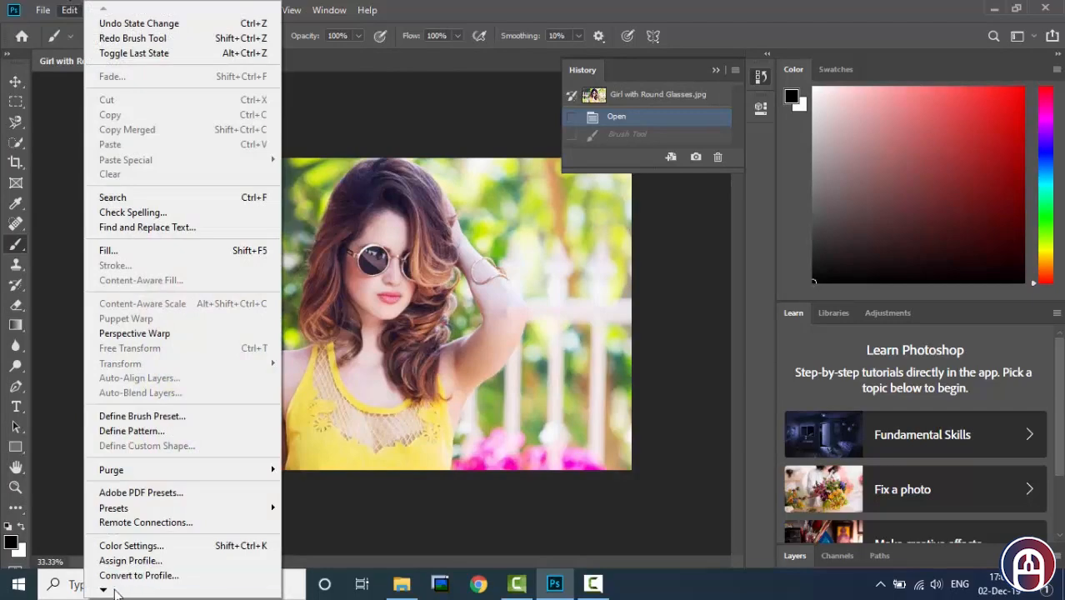
{"action": "mouse_move", "coordinate": [104, 591]}
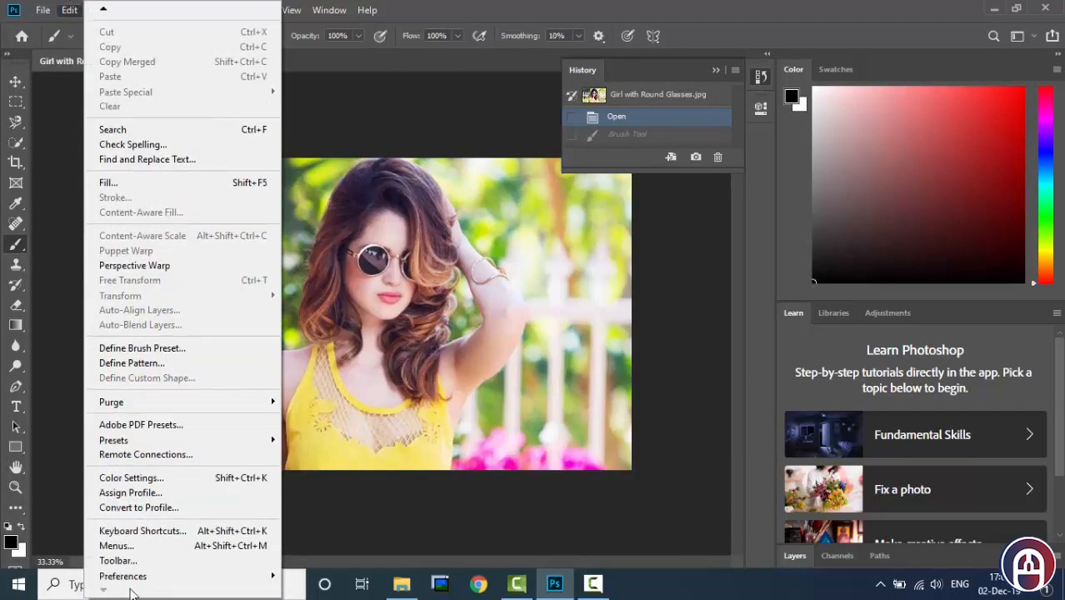
{"action": "mouse_move", "coordinate": [225, 578]}
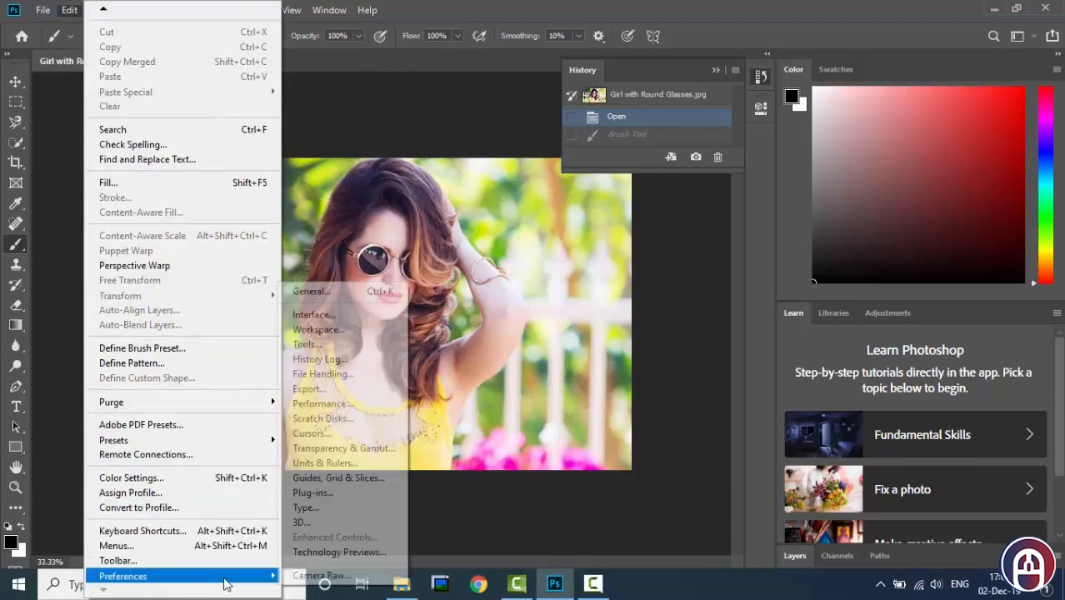
{"action": "left_click", "coordinate": [341, 408]}
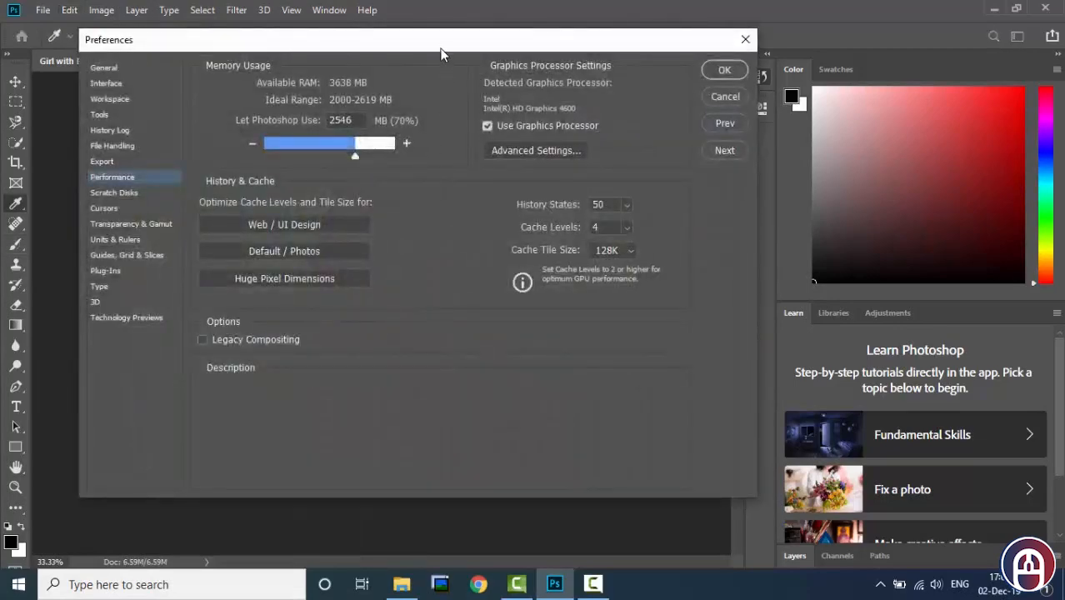
{"action": "left_click_drag", "start_coordinate": [442, 54], "coordinate": [499, 96]}
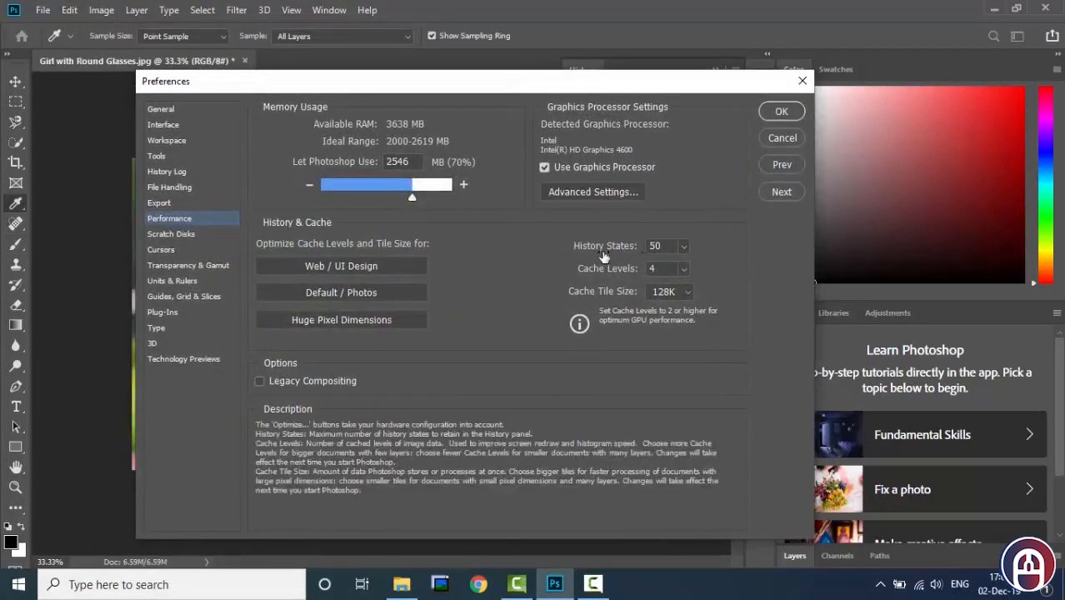
{"action": "left_click", "coordinate": [684, 246]}
{"action": "left_click_drag", "start_coordinate": [681, 267], "coordinate": [642, 246]}
{"action": "type", "text": "5"}
{"action": "left_click", "coordinate": [723, 237]}
{"action": "left_click", "coordinate": [780, 112]}
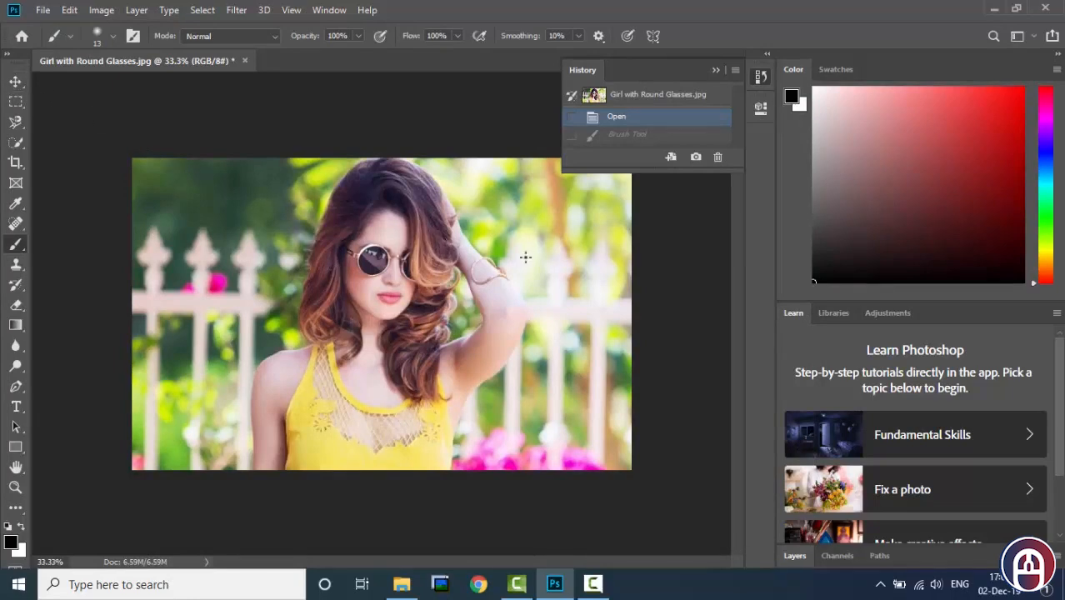
Step: Apply the Add Noise filter to the photo with an amount of 26.15% and uniform distribution
{"action": "left_click", "coordinate": [236, 10]}
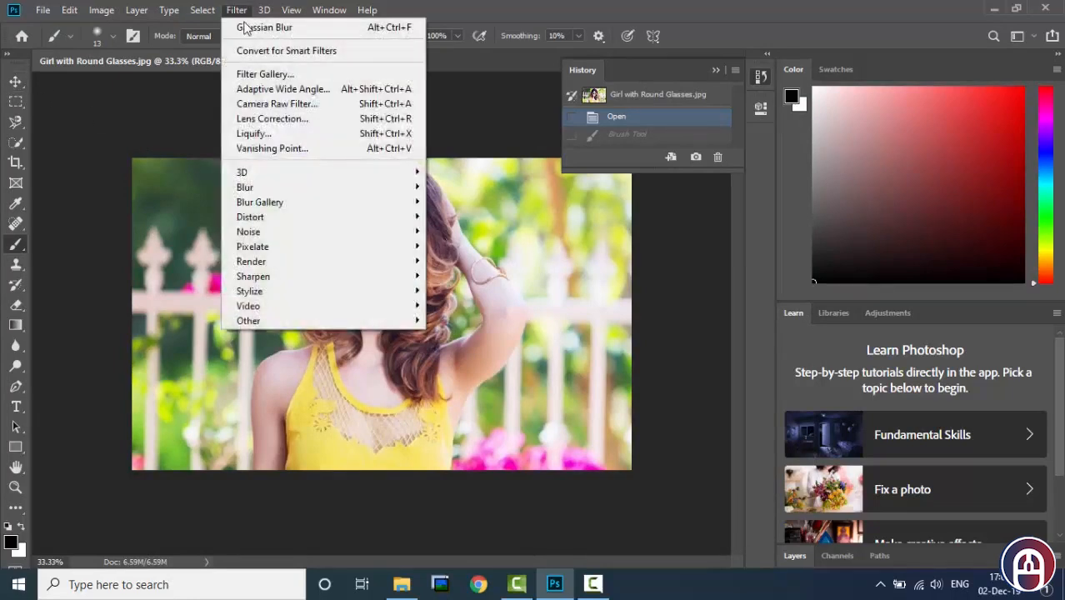
{"action": "mouse_move", "coordinate": [357, 230]}
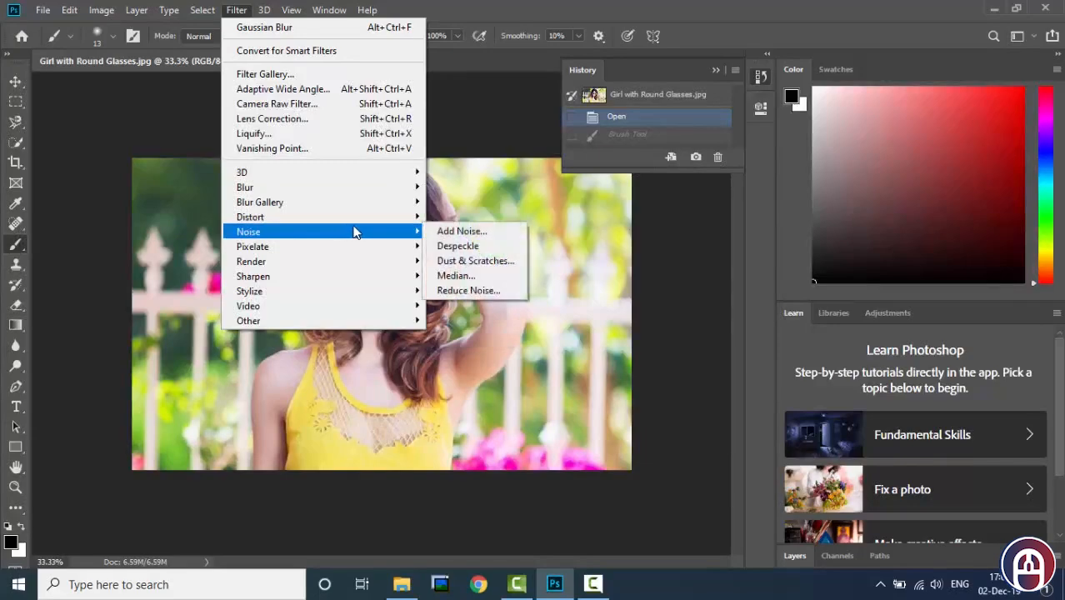
{"action": "left_click", "coordinate": [462, 232]}
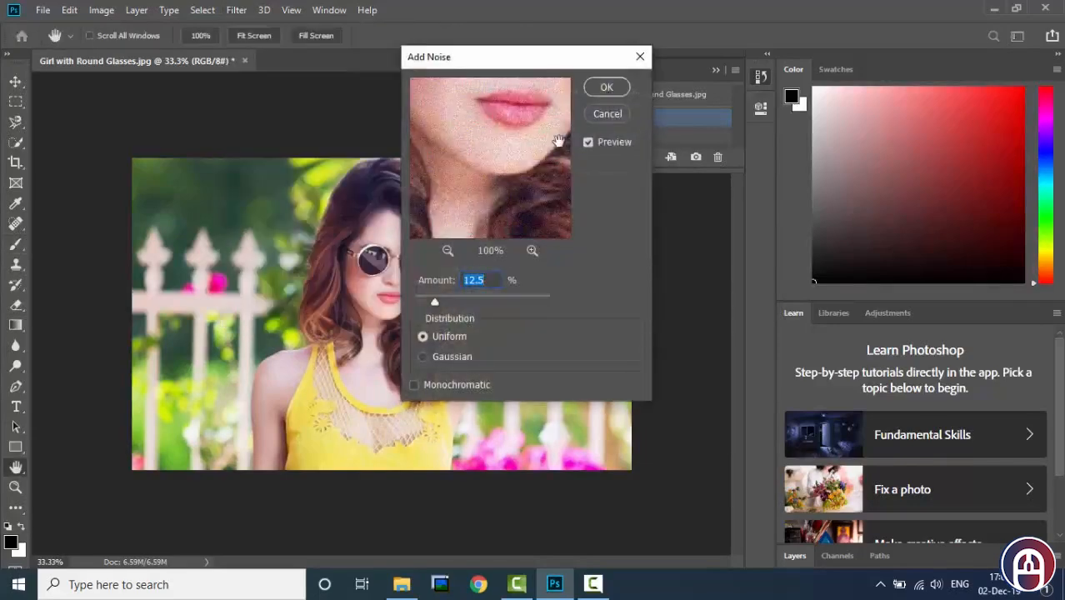
{"action": "left_click_drag", "start_coordinate": [433, 305], "coordinate": [457, 297]}
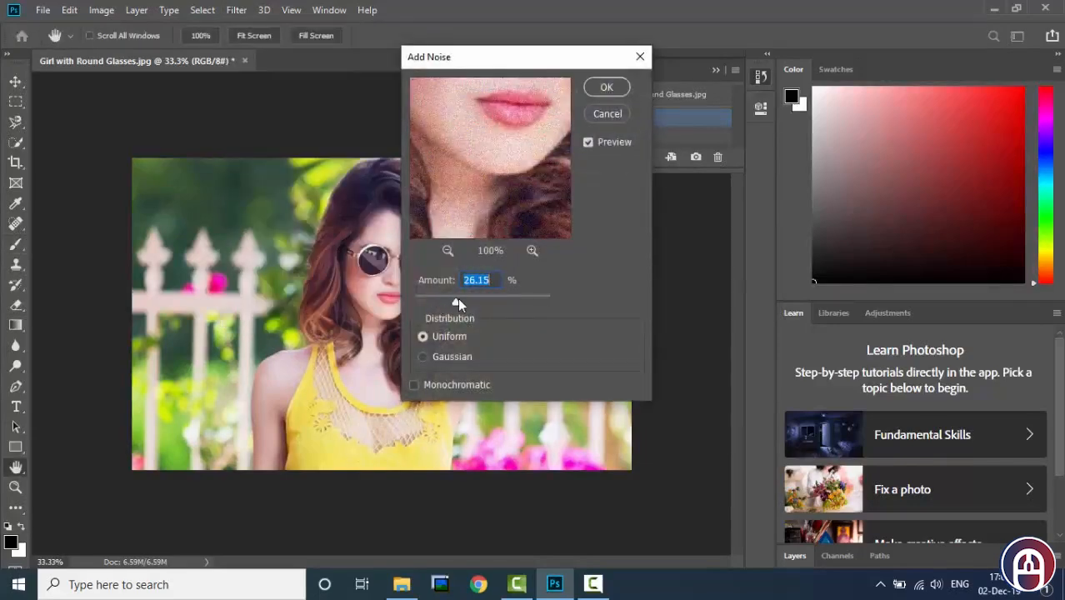
{"action": "left_click", "coordinate": [612, 88]}
Step: Apply the Median noise filter with a radius of 1 pixel
{"action": "left_click", "coordinate": [236, 10]}
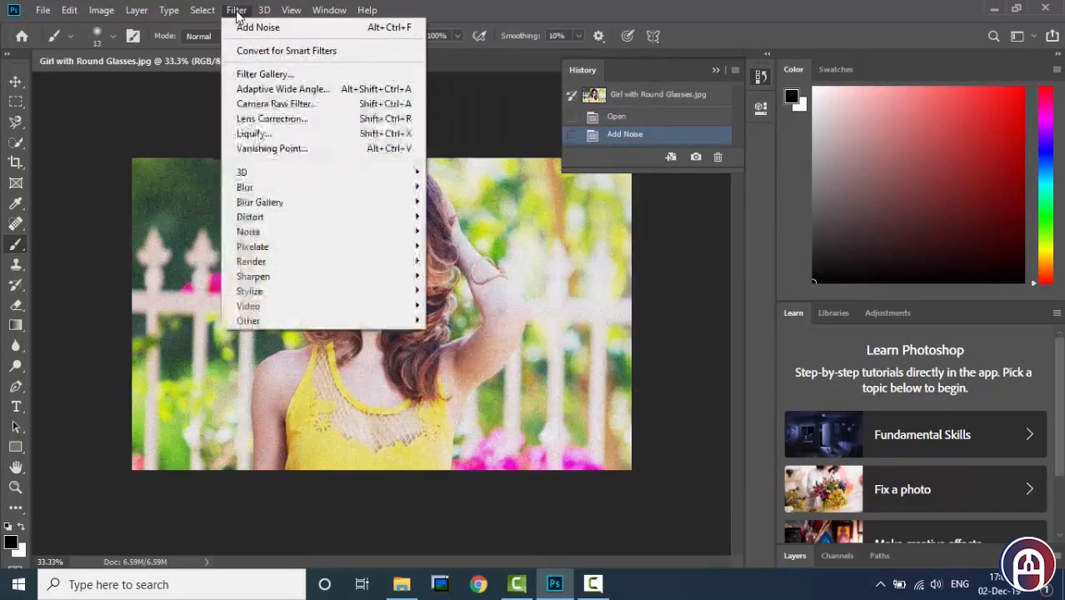
{"action": "mouse_move", "coordinate": [354, 240]}
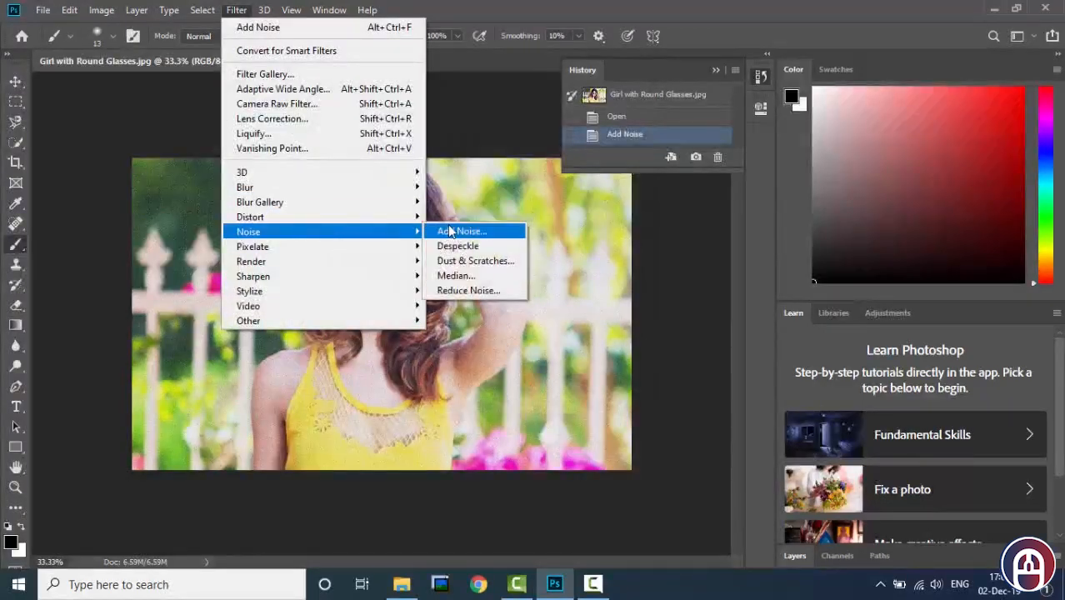
{"action": "left_click", "coordinate": [456, 274]}
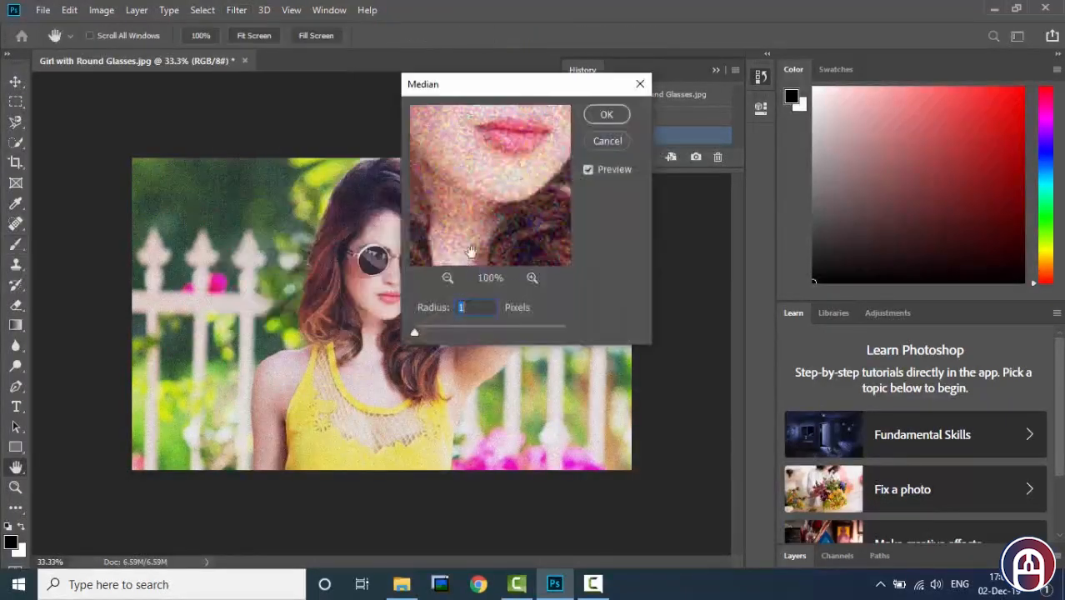
{"action": "left_click", "coordinate": [605, 116]}
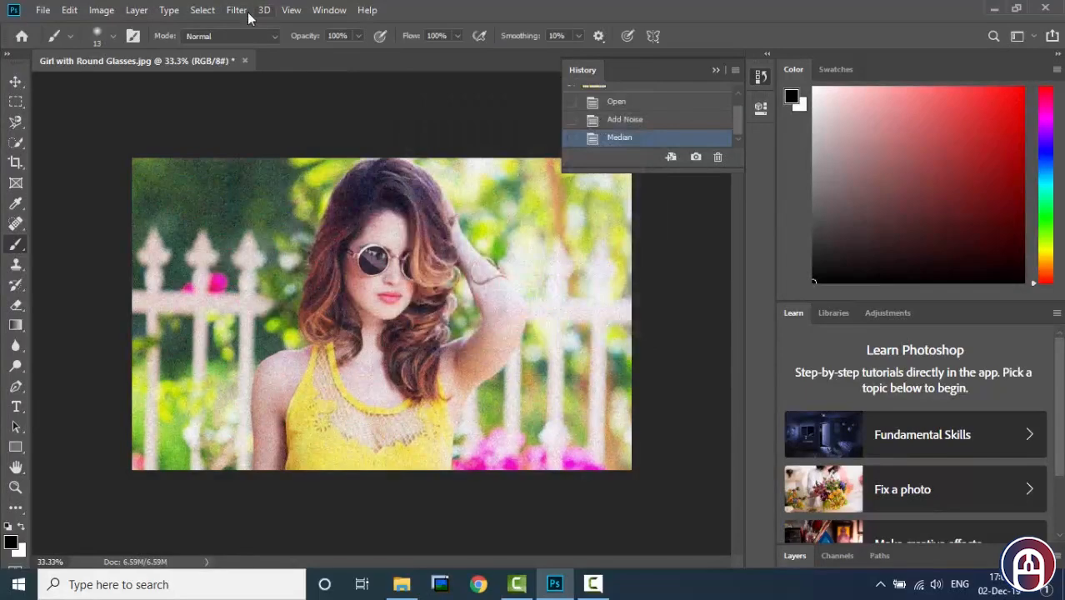
Step: Apply the Diffuse Glow distort effect from the Filter Gallery with graininess 6, glow amount 10 and clear amount 15
{"action": "left_click", "coordinate": [247, 13]}
{"action": "left_click", "coordinate": [300, 74]}
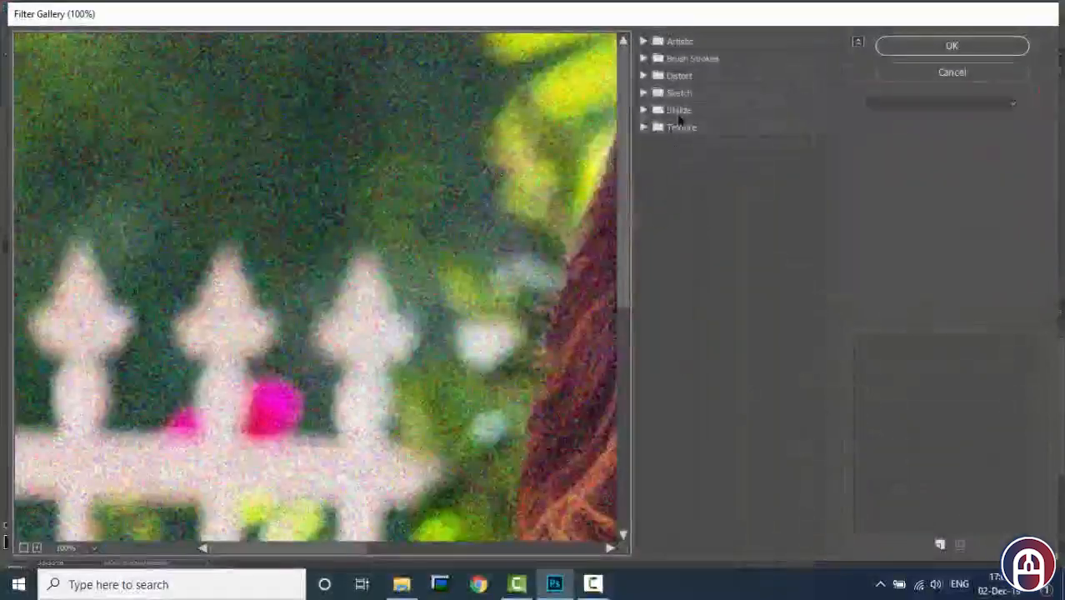
{"action": "left_click", "coordinate": [644, 76]}
{"action": "left_click", "coordinate": [671, 102]}
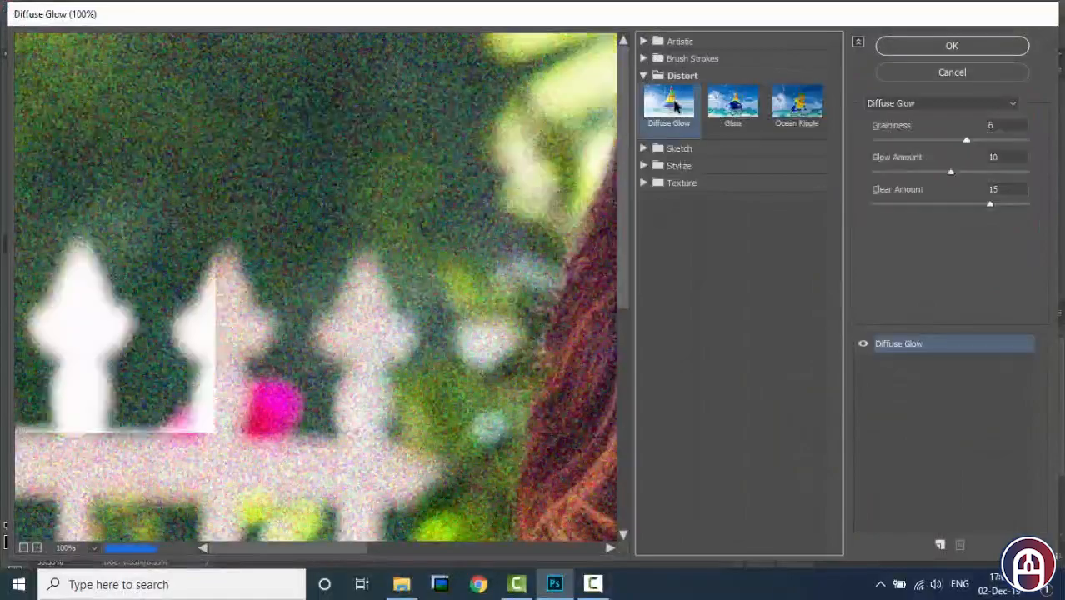
{"action": "left_click", "coordinate": [950, 46]}
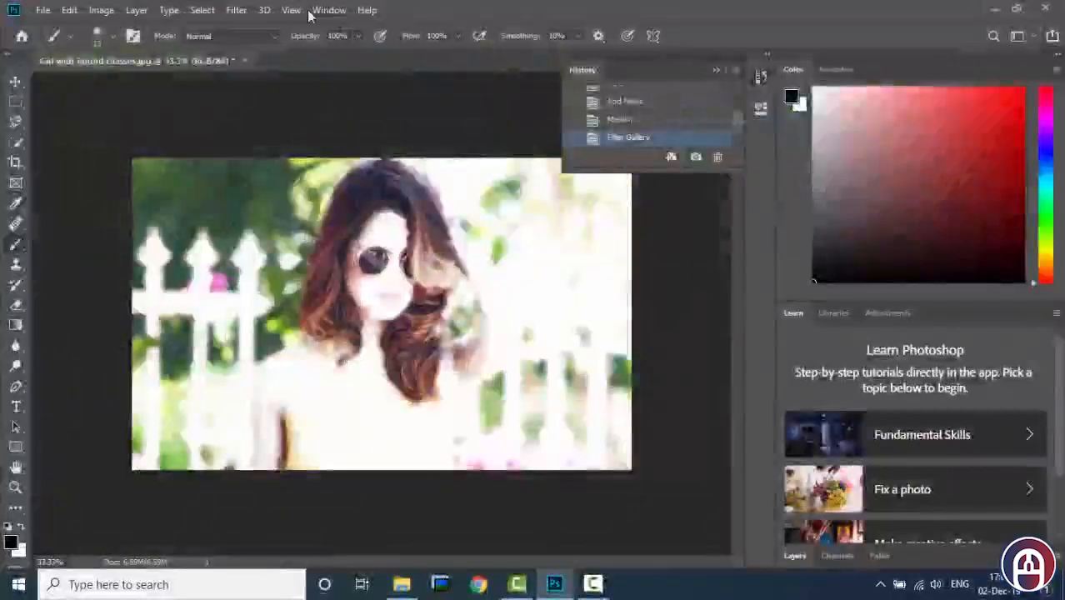
Step: Apply the Facet pixelate filter and enlarge the history list to show all its states
{"action": "left_click", "coordinate": [236, 10]}
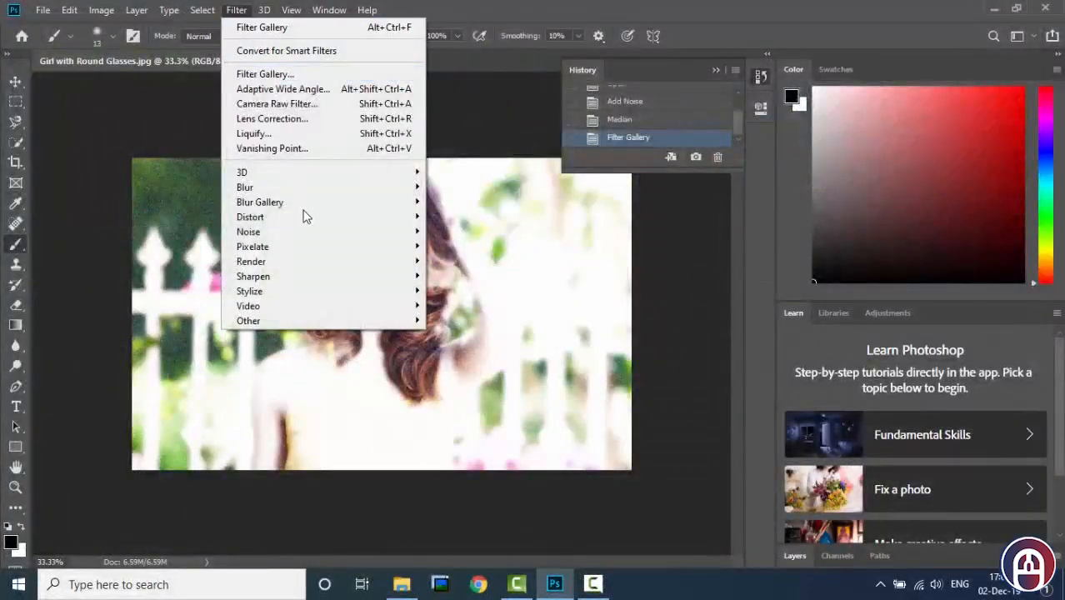
{"action": "mouse_move", "coordinate": [349, 249]}
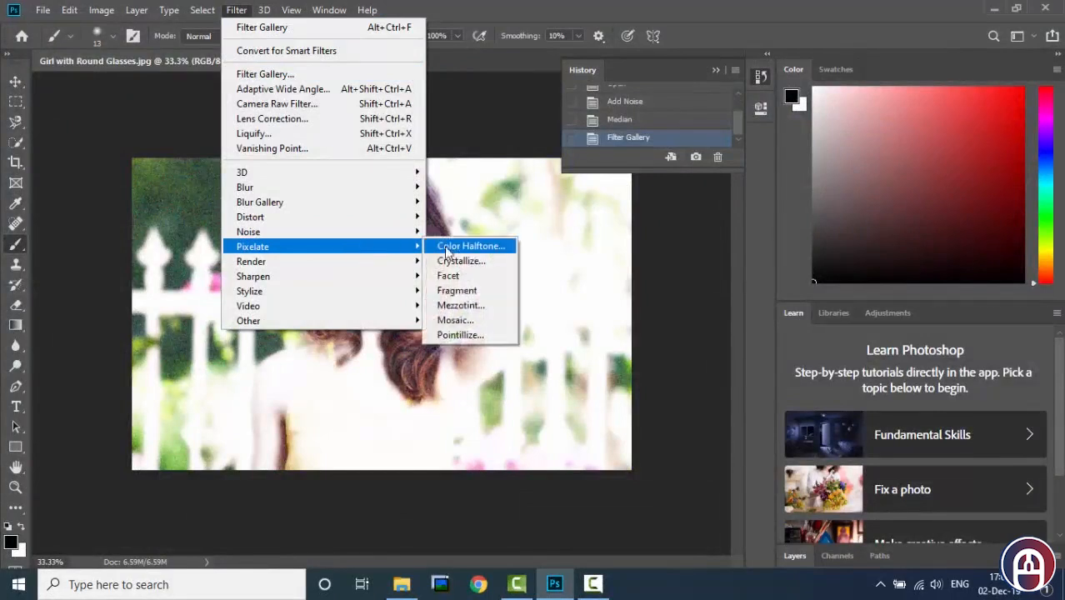
{"action": "left_click", "coordinate": [465, 276]}
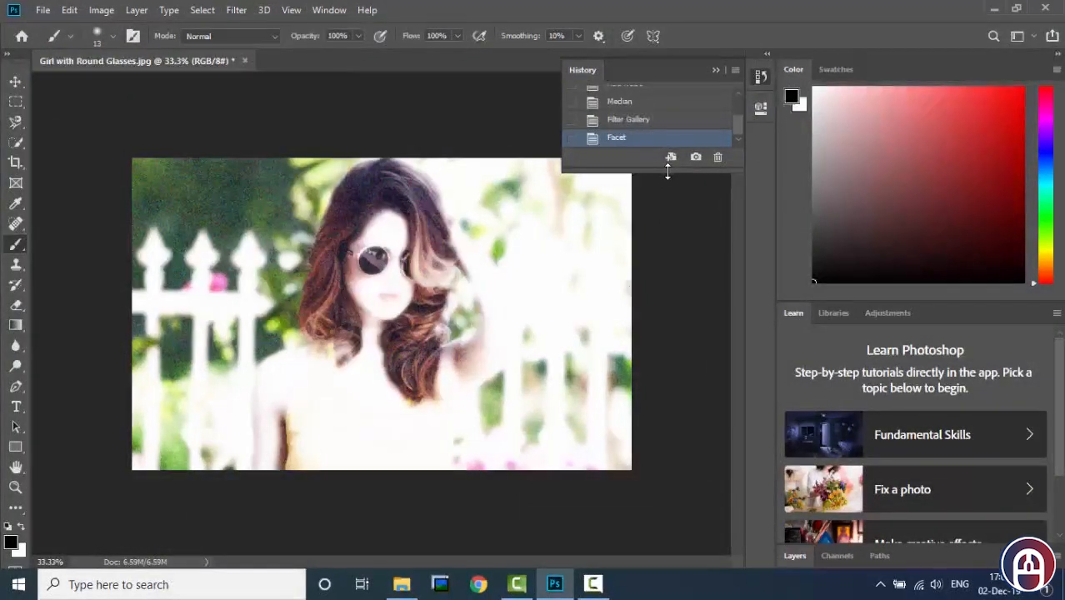
{"action": "left_click_drag", "start_coordinate": [667, 170], "coordinate": [681, 375]}
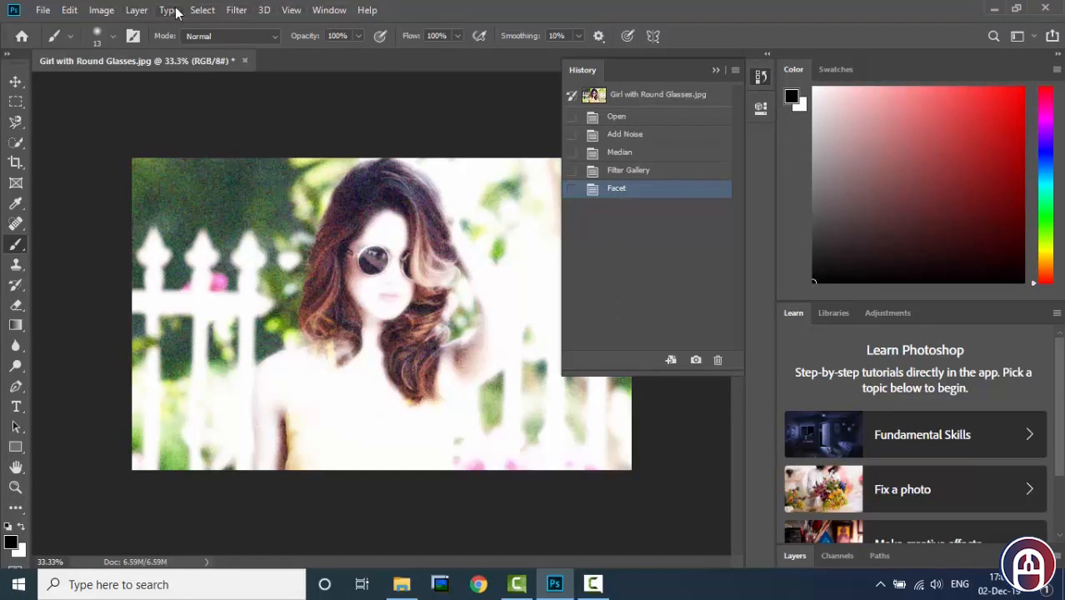
Step: Apply the Sharpen Edges filter to the photo
{"action": "left_click", "coordinate": [236, 10]}
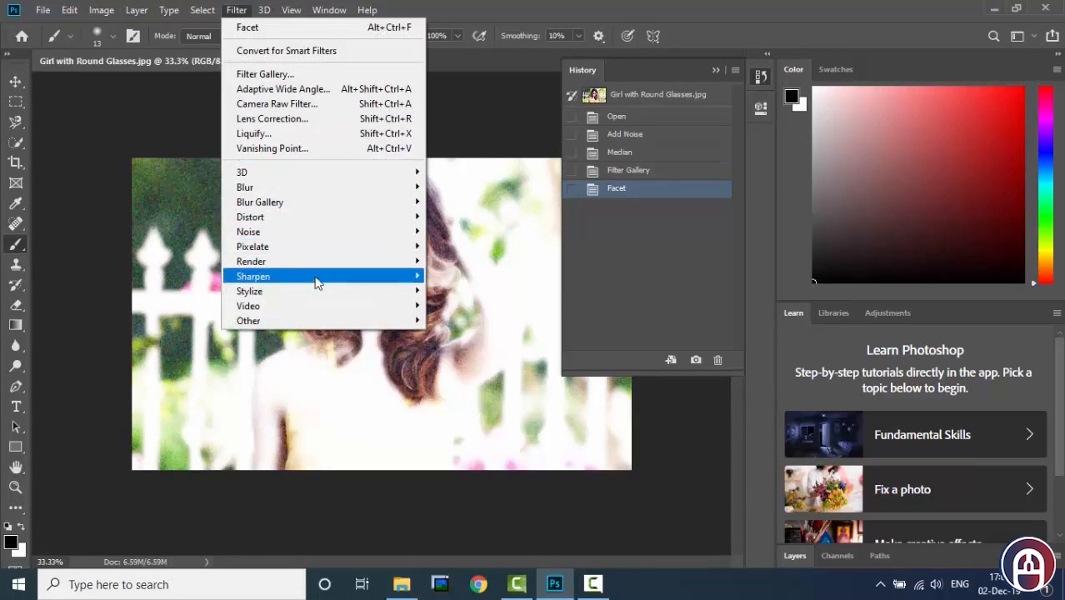
{"action": "mouse_move", "coordinate": [317, 282]}
{"action": "left_click", "coordinate": [465, 306]}
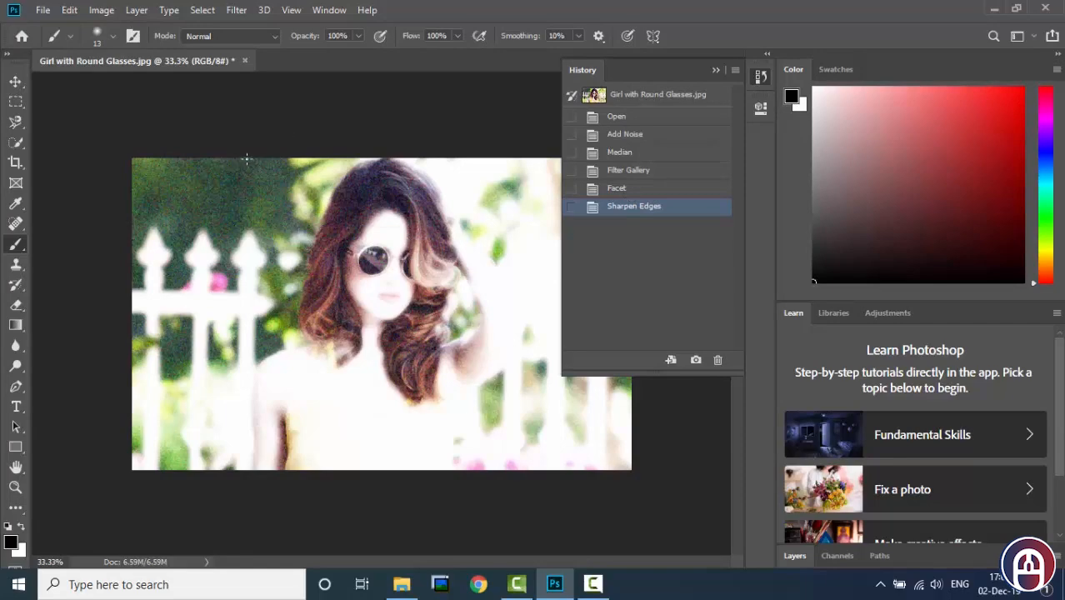
Step: Undo the Sharpen Edges filter and redo it
{"action": "left_click", "coordinate": [69, 10]}
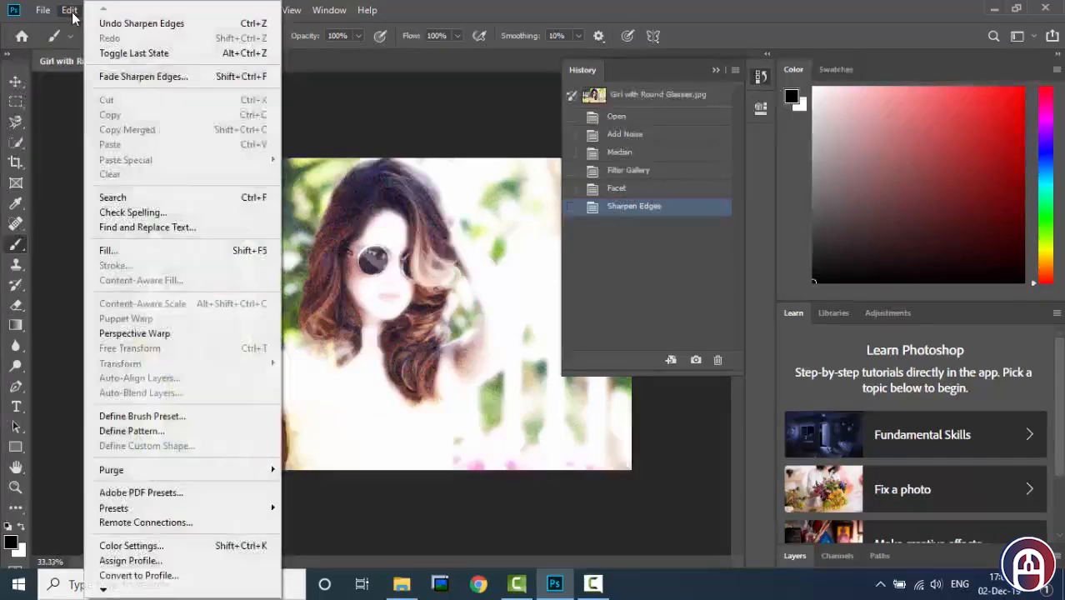
{"action": "left_click", "coordinate": [133, 25]}
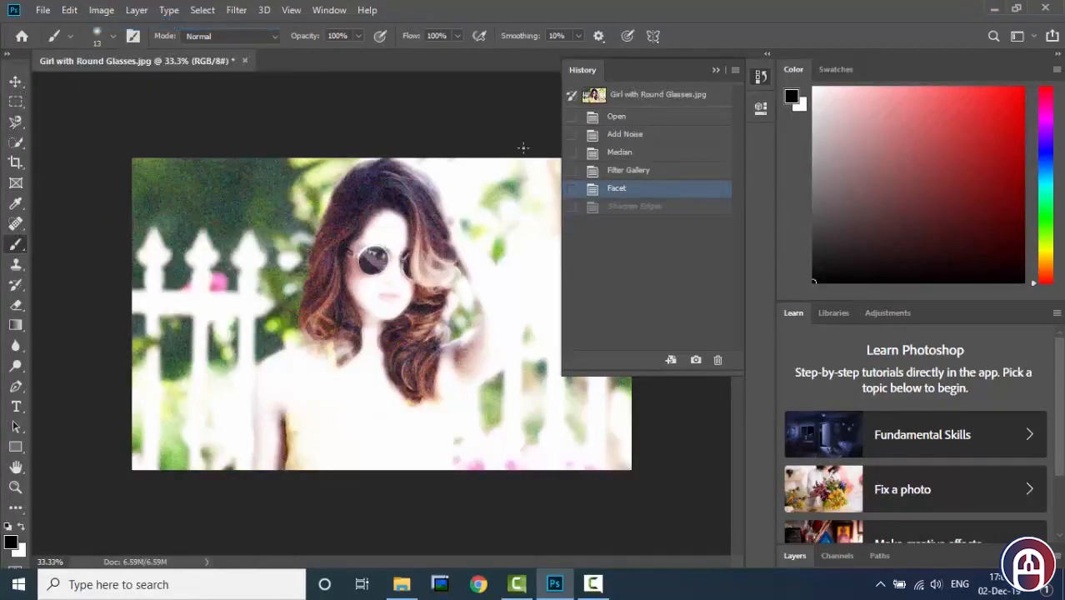
{"action": "left_click", "coordinate": [69, 11]}
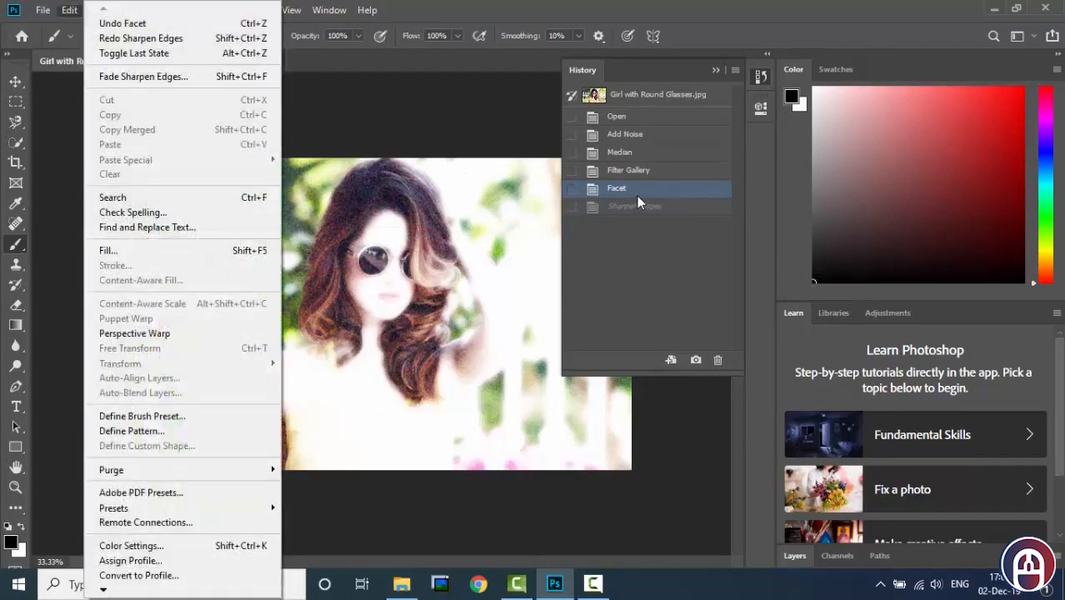
{"action": "left_click", "coordinate": [163, 39]}
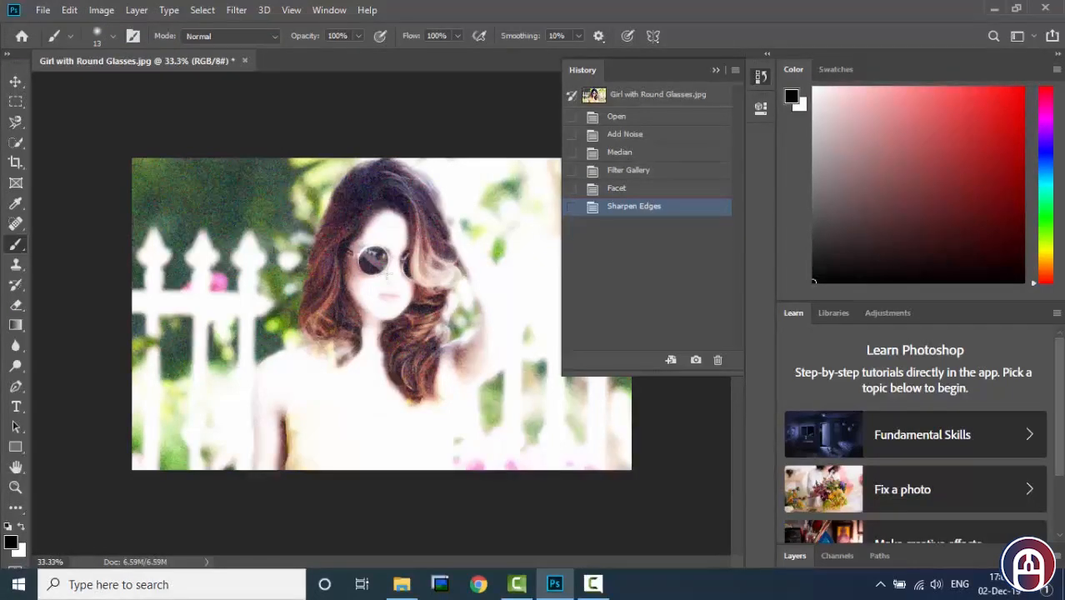
Step: Go back to the original snapshot, jump to the Facet history state and mark Sharpen Edges as the history brush source
{"action": "left_click", "coordinate": [644, 98]}
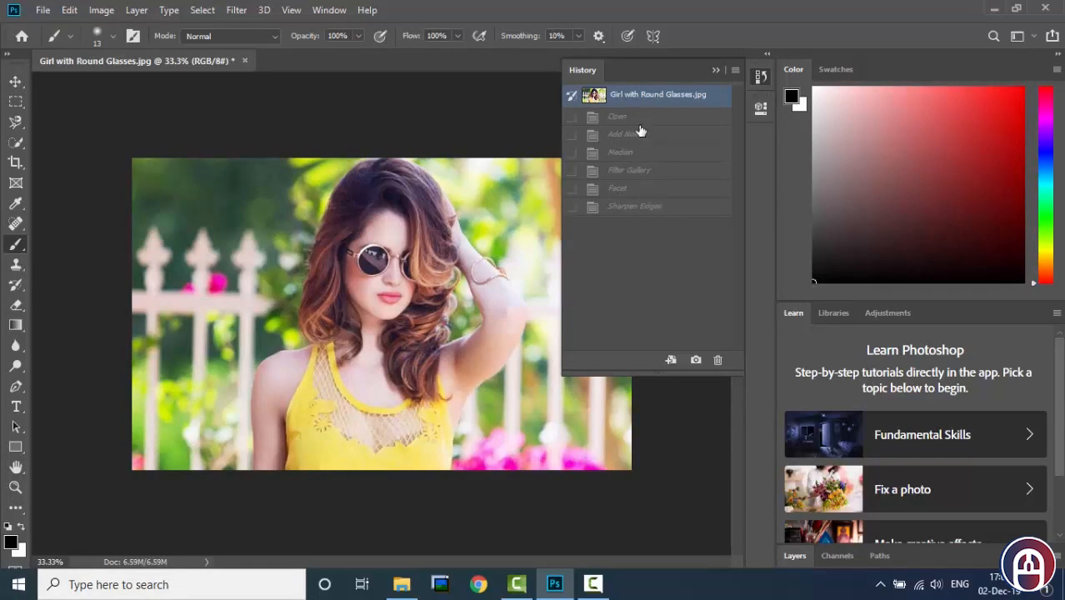
{"action": "left_click", "coordinate": [634, 192]}
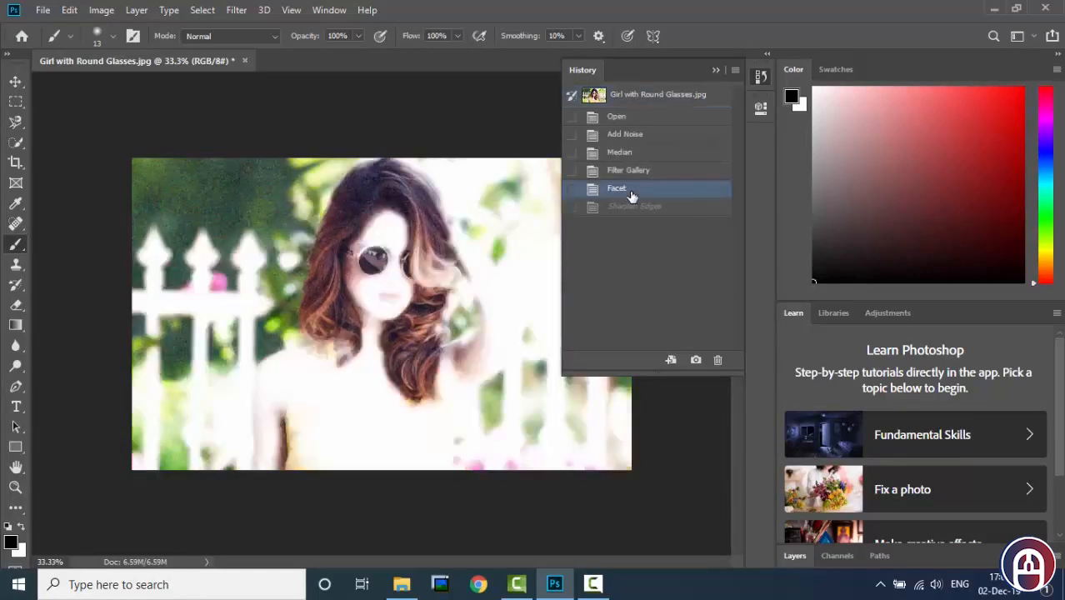
{"action": "left_click", "coordinate": [571, 209]}
{"action": "left_click", "coordinate": [572, 210]}
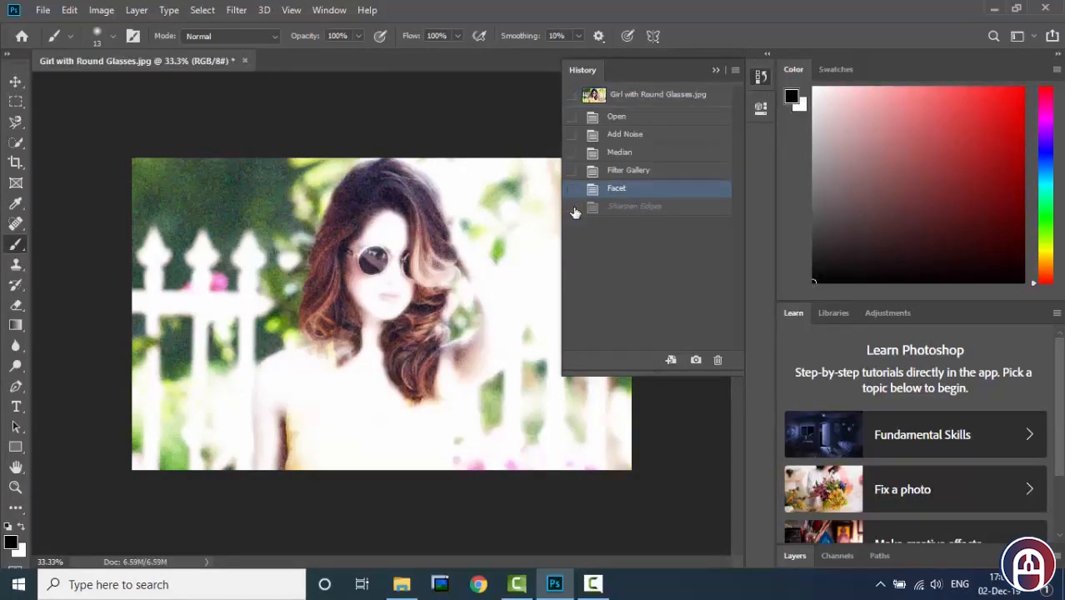
Step: Switch from the Sharpen Edges history state to the original snapshot and toggle the last state
{"action": "left_click", "coordinate": [629, 208]}
{"action": "left_click", "coordinate": [633, 95]}
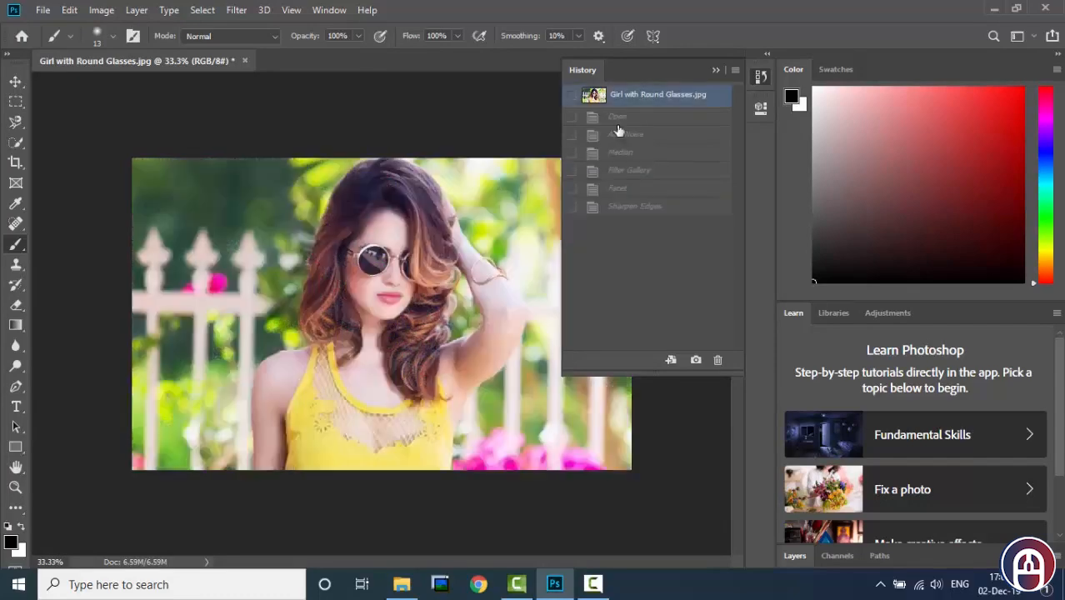
{"action": "left_click", "coordinate": [70, 10]}
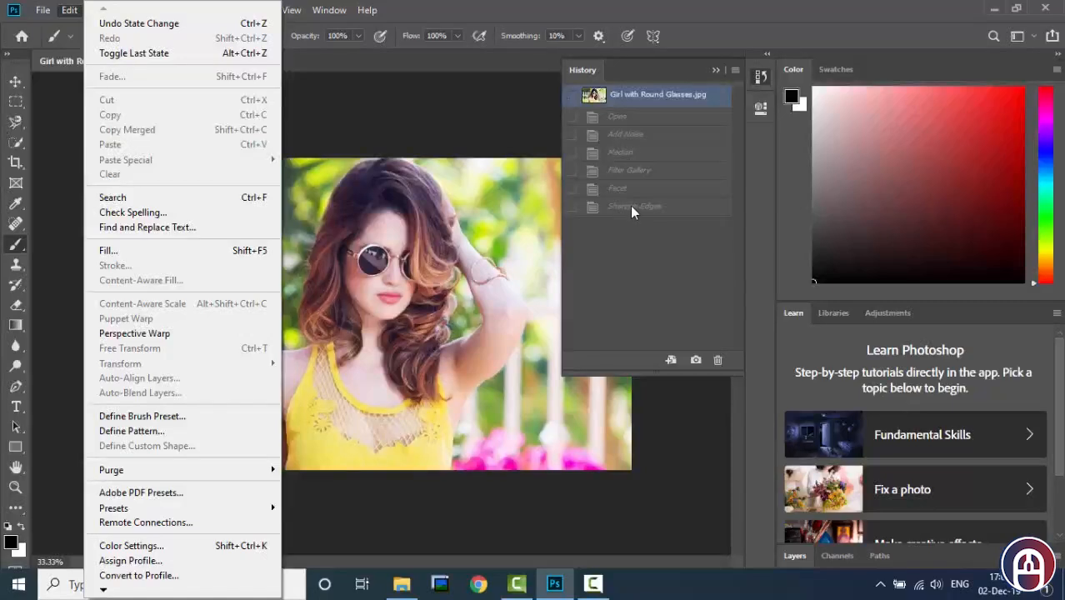
{"action": "left_click", "coordinate": [131, 55]}
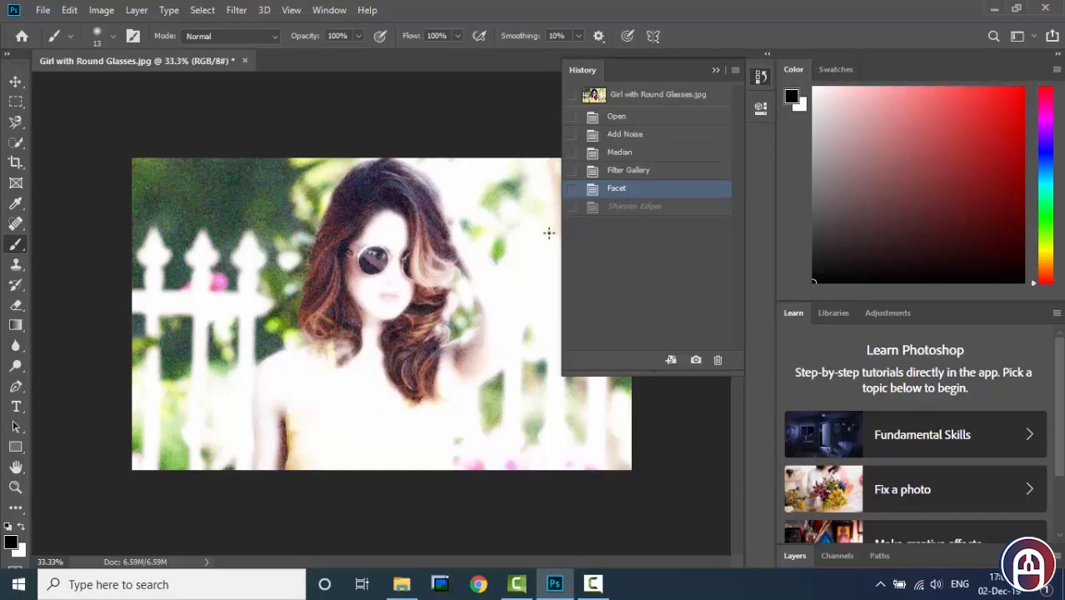
Step: Return to the Filter Gallery history state, and paint and undo a black brush scribble over the woman's face
{"action": "left_click", "coordinate": [650, 171]}
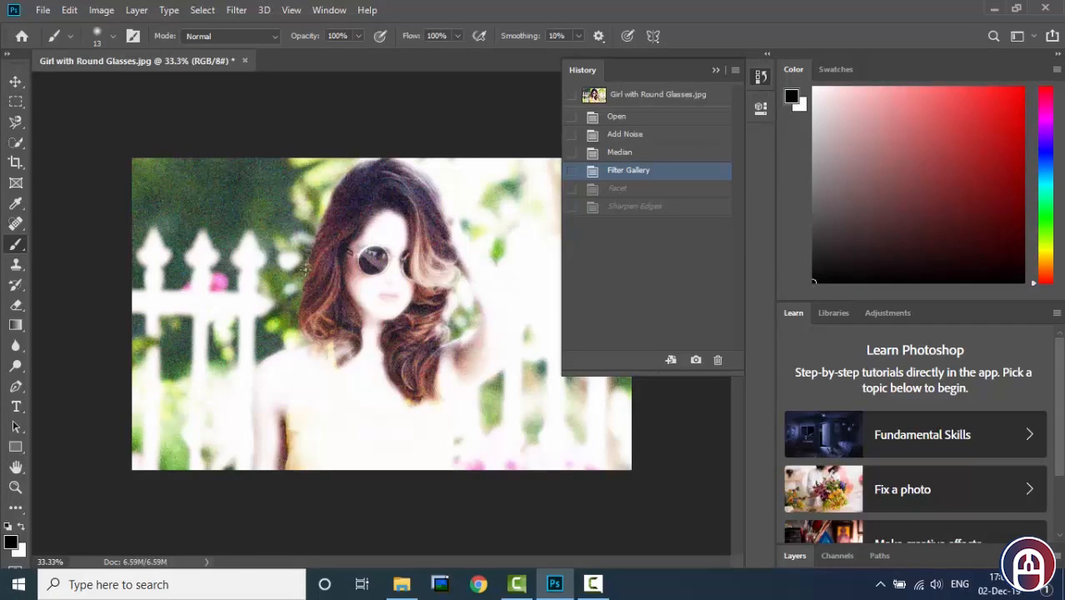
{"action": "mouse_move", "coordinate": [302, 244]}
{"action": "left_mouse_down"}
{"action": "mouse_move", "coordinate": [385, 241]}
{"action": "mouse_move", "coordinate": [339, 211]}
{"action": "mouse_move", "coordinate": [420, 274]}
{"action": "mouse_move", "coordinate": [396, 188]}
{"action": "mouse_move", "coordinate": [437, 248]}
{"action": "mouse_move", "coordinate": [425, 249]}
{"action": "mouse_move", "coordinate": [412, 204]}
{"action": "mouse_move", "coordinate": [409, 218]}
{"action": "mouse_move", "coordinate": [435, 239]}
{"action": "left_mouse_up"}
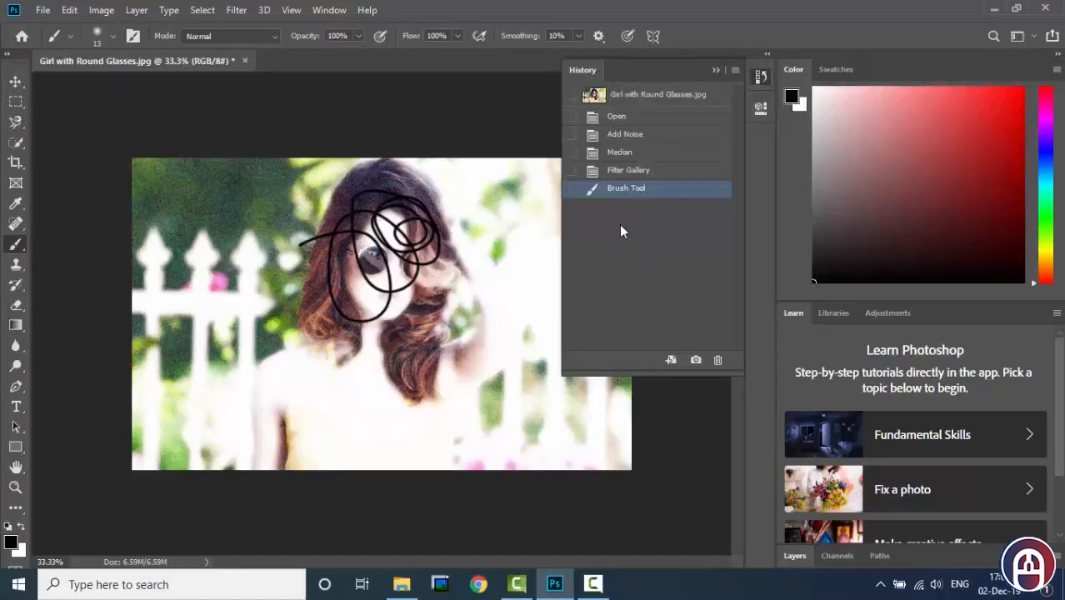
{"action": "key", "text": "ctrl+z"}
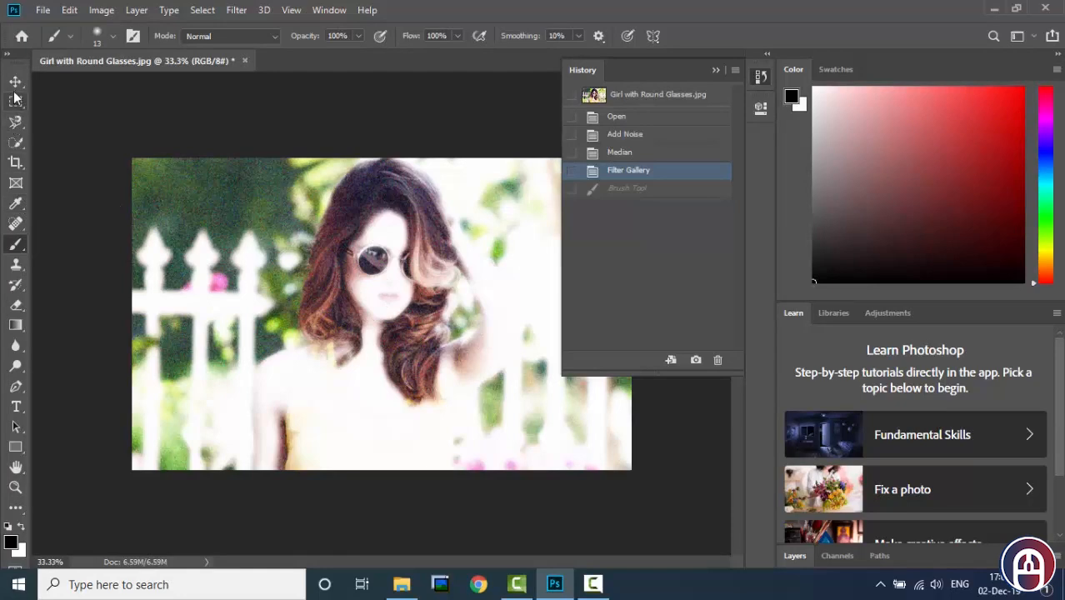
Step: Apply the Diffuse stylize filter in Normal mode and return the photo to its original snapshot
{"action": "left_click", "coordinate": [237, 10]}
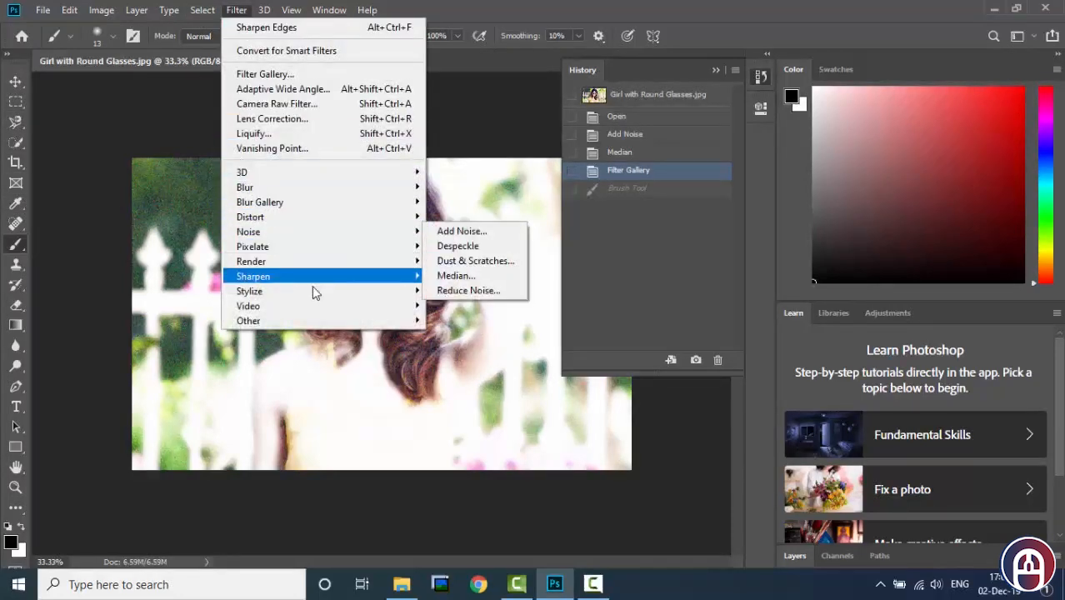
{"action": "mouse_move", "coordinate": [315, 291]}
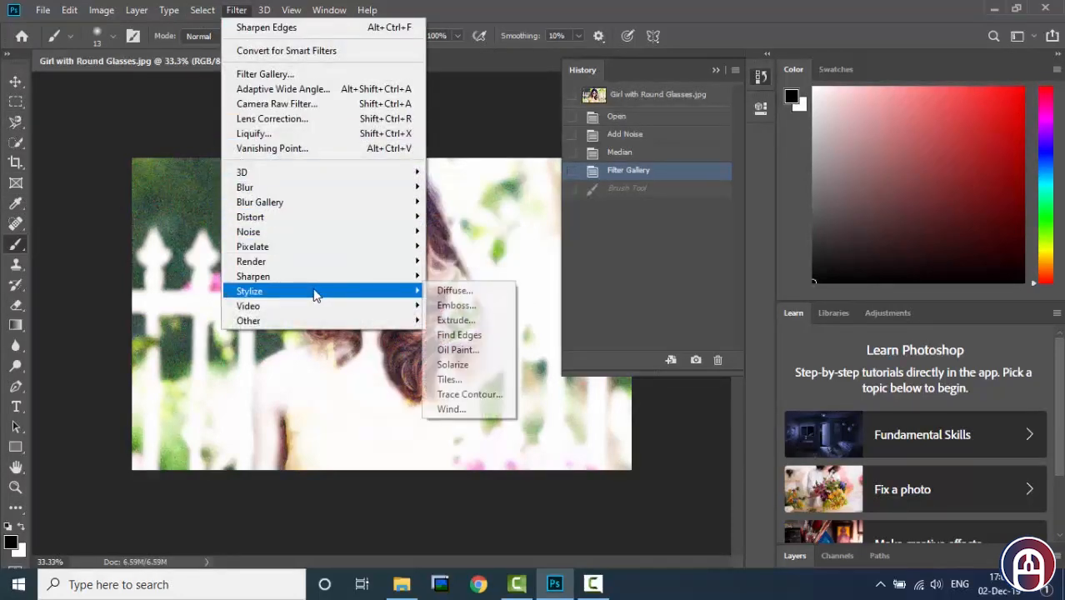
{"action": "left_click", "coordinate": [459, 291]}
{"action": "left_click_drag", "start_coordinate": [534, 77], "coordinate": [410, 86]}
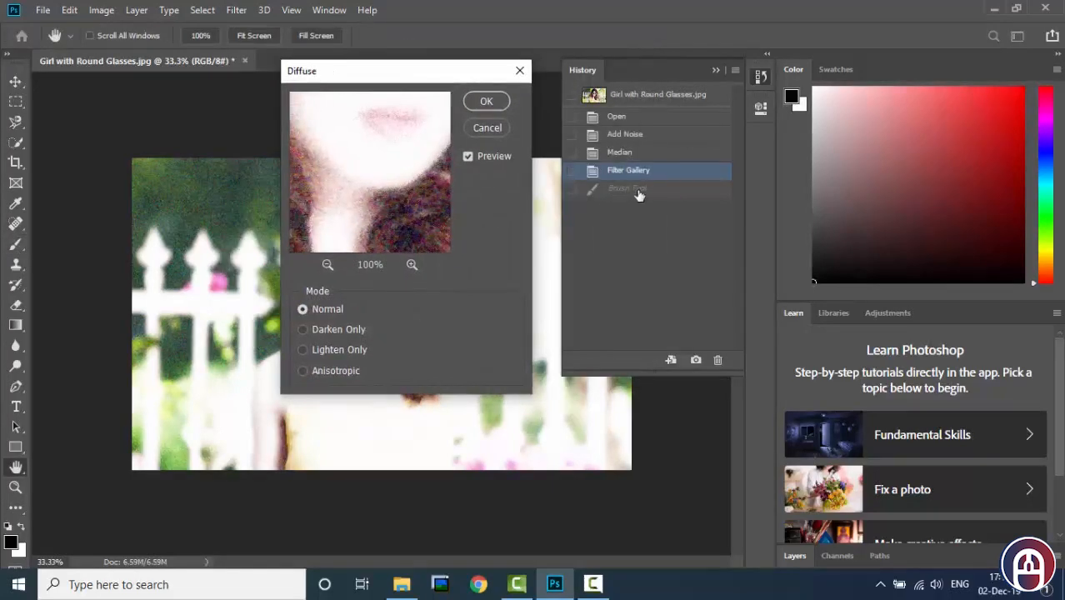
{"action": "left_click", "coordinate": [485, 103]}
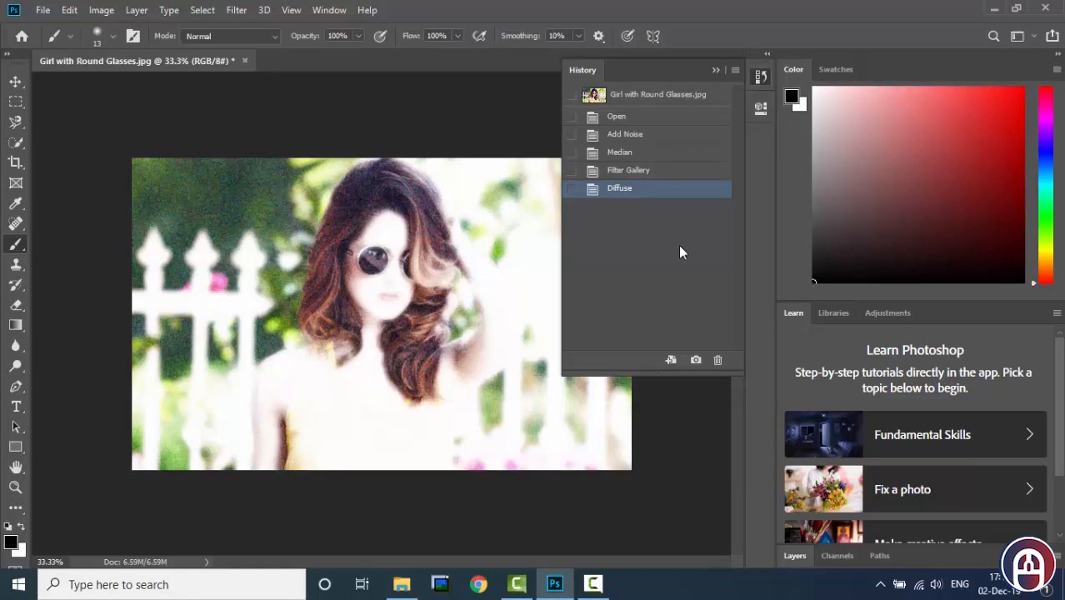
{"action": "left_click", "coordinate": [660, 96]}
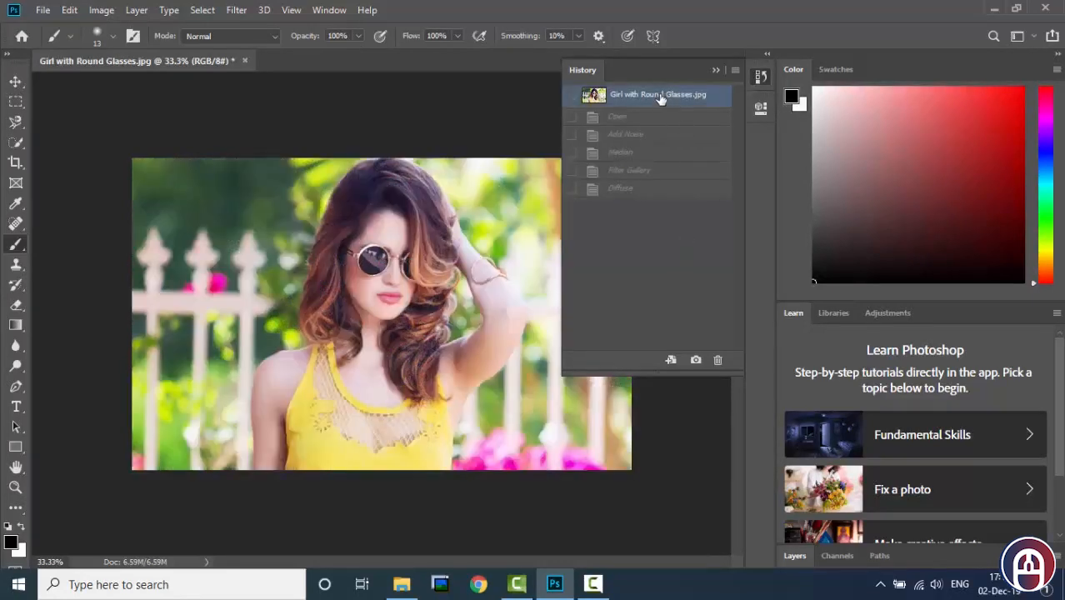